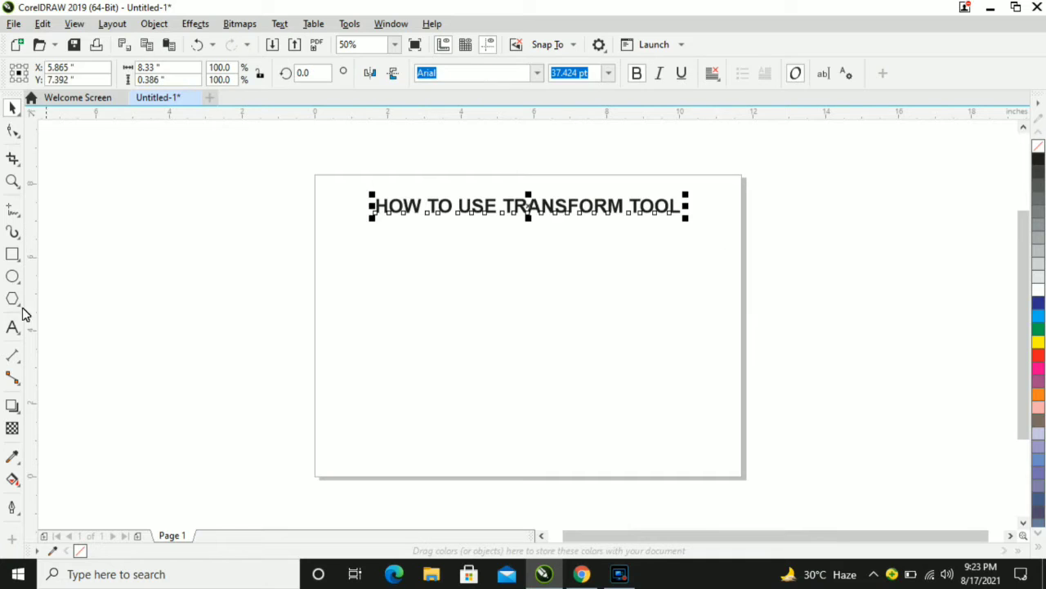
Step: Change the font of the words "TRANSFORM TOOL" in the title to Cooper Black
left_click(11, 328)
left_click_drag(501, 208, 673, 206)
left_click(533, 75)
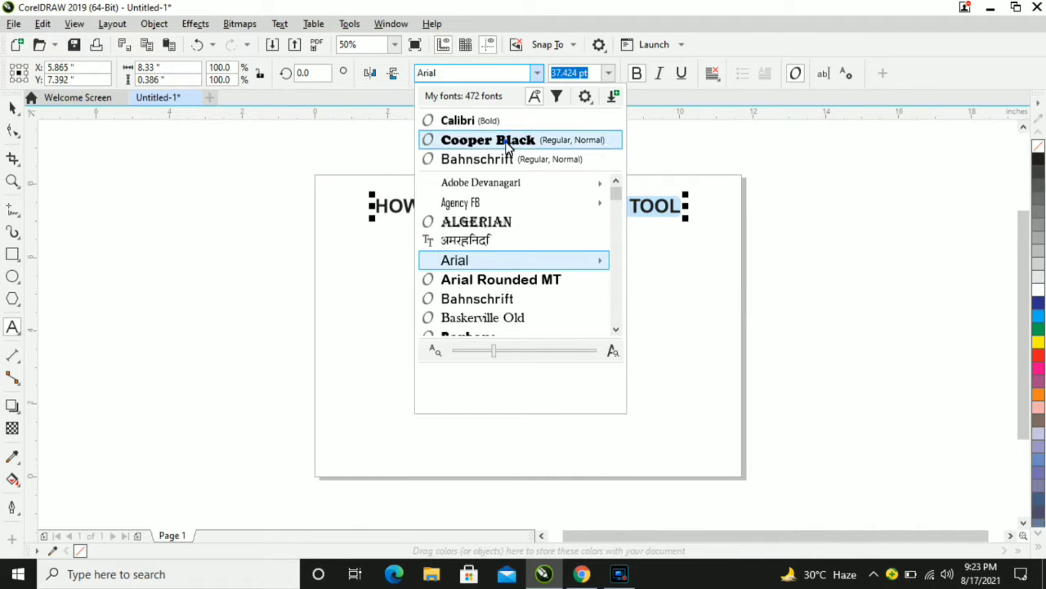
left_click(504, 139)
left_click(286, 190)
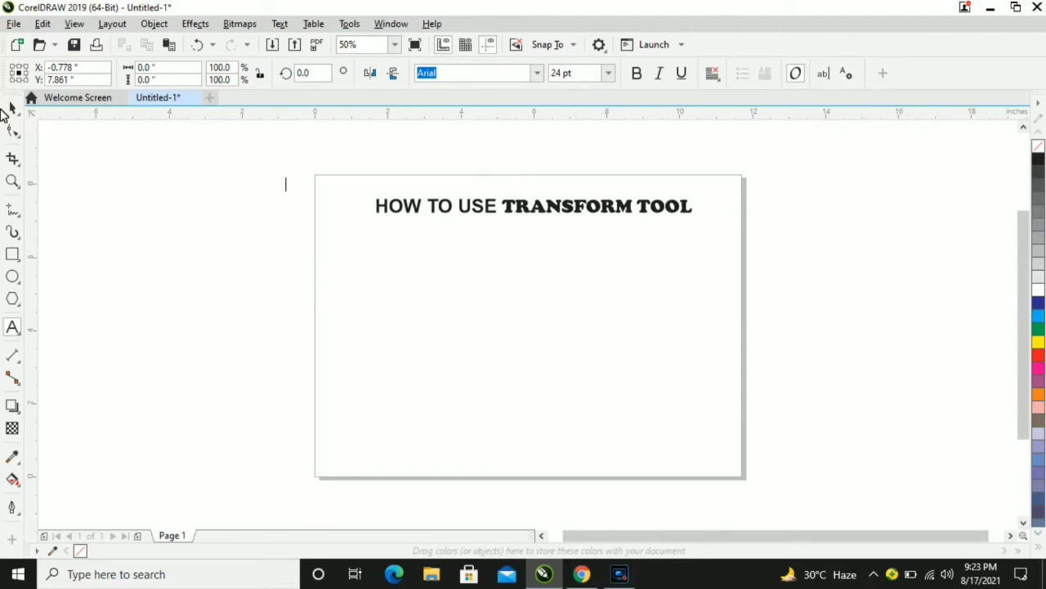
left_click(12, 108)
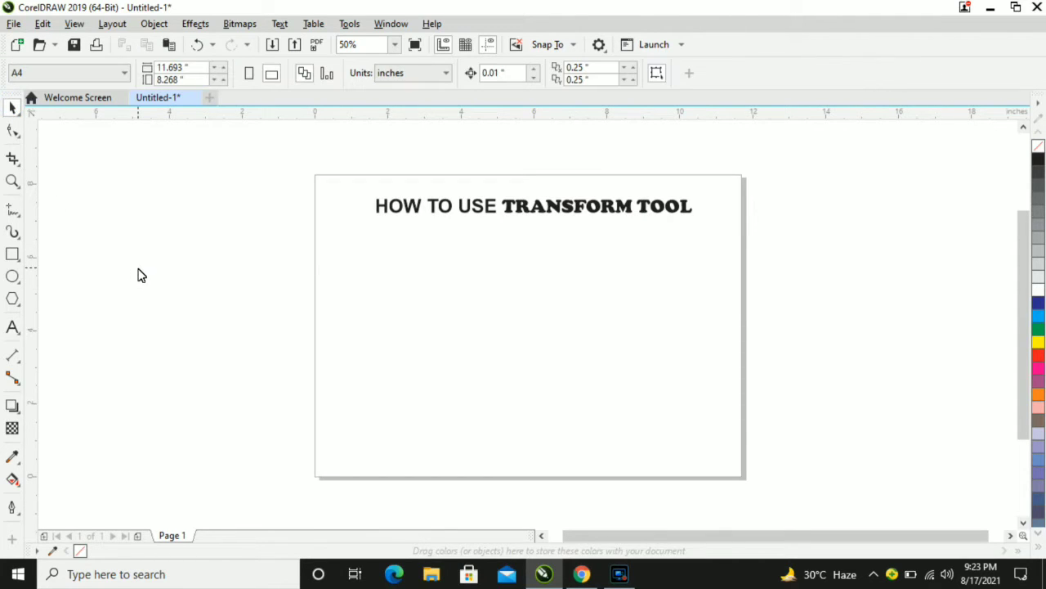
left_click(12, 254)
left_click_drag(212, 296, 304, 359)
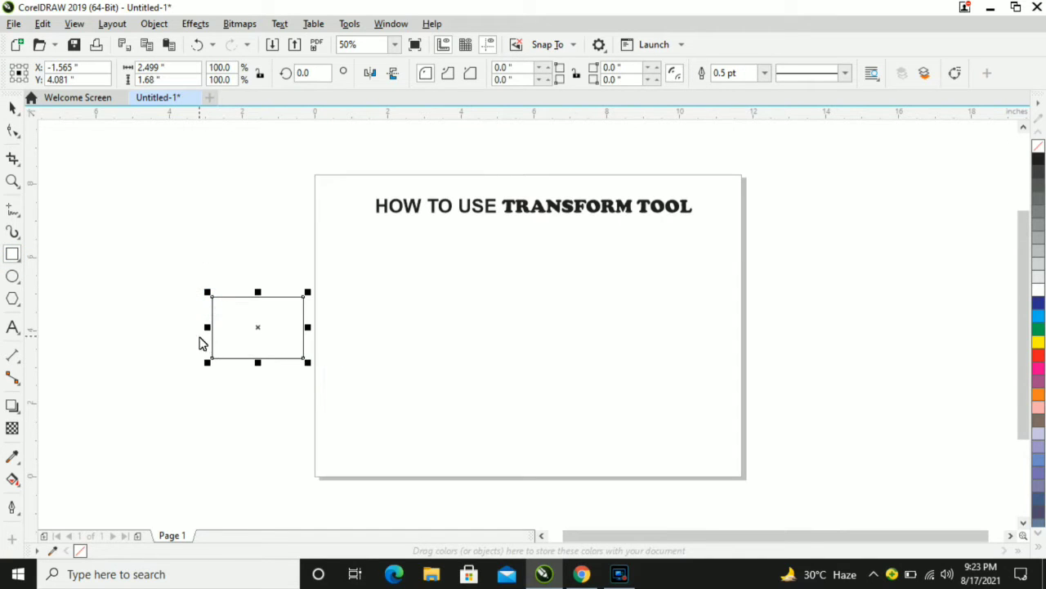
key("Delete")
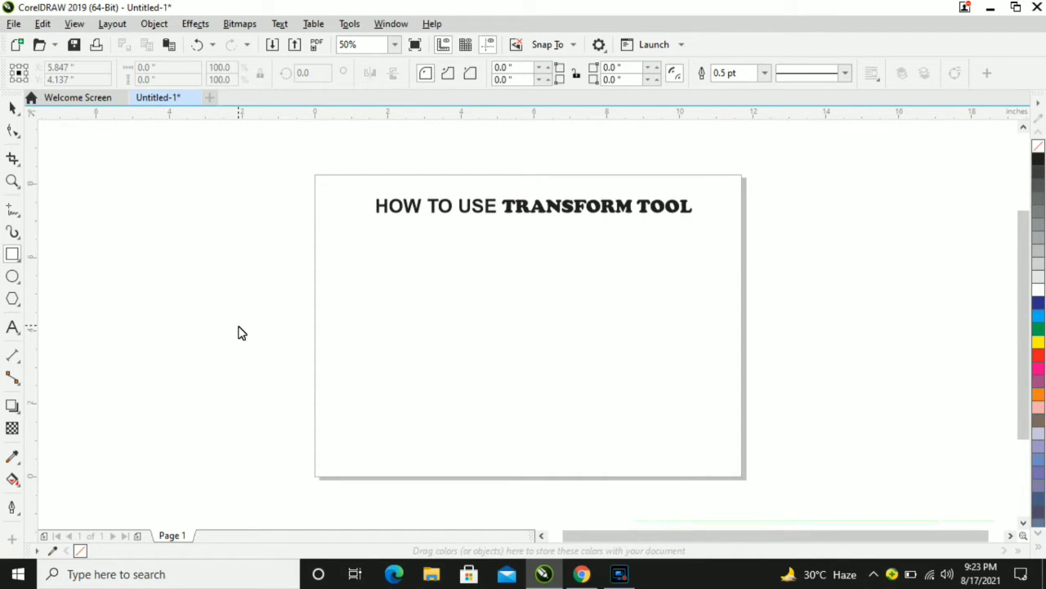
Step: Paste the copied portrait photo, scaled to about 1.92 by 2.07 inches, and place it under the title near the page's left edge
key("ctrl+v")
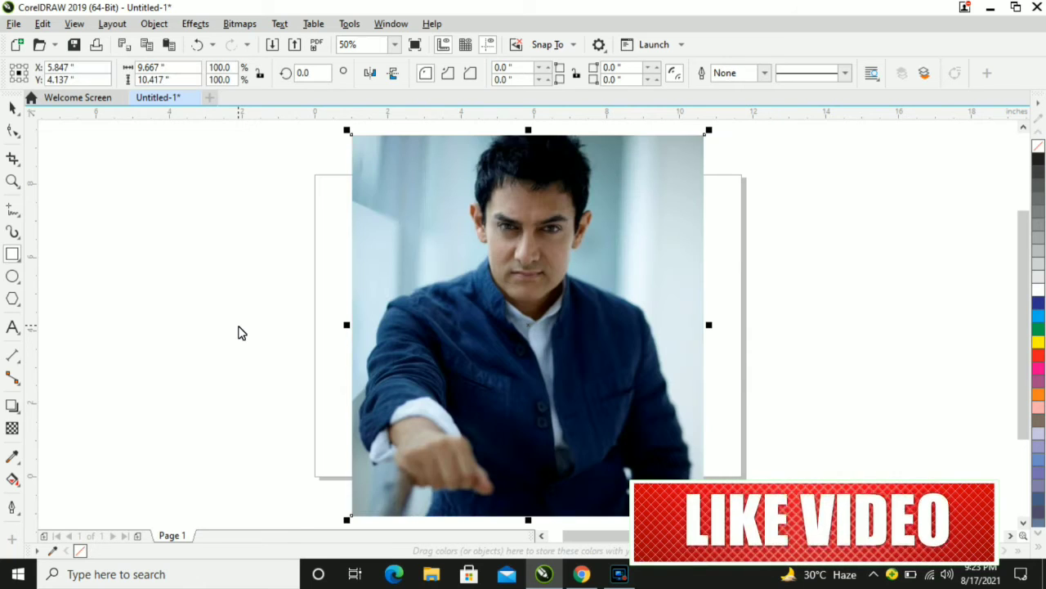
left_click_drag(347, 130, 449, 360)
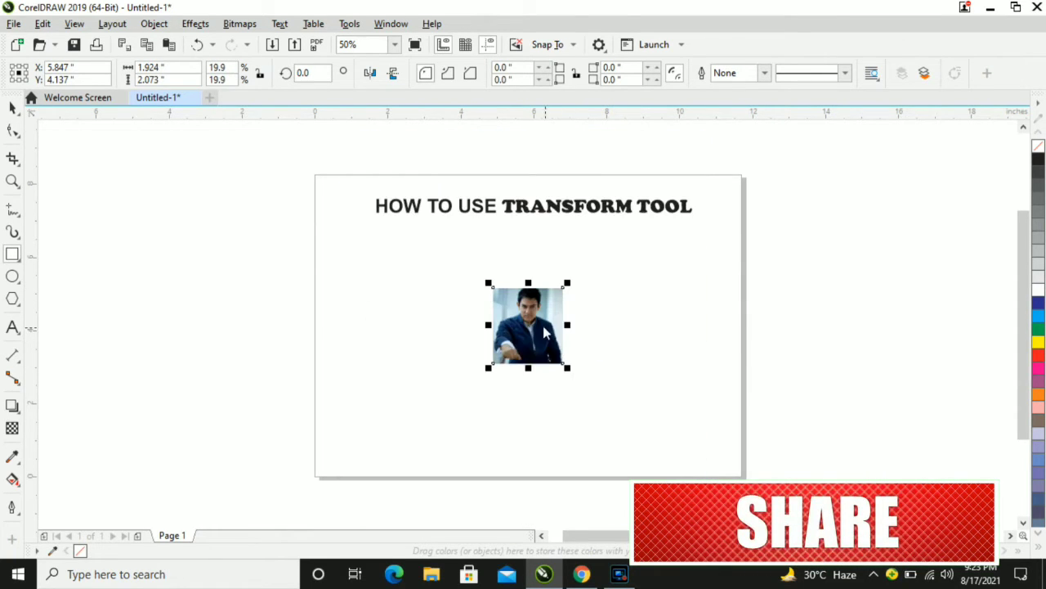
key("Escape")
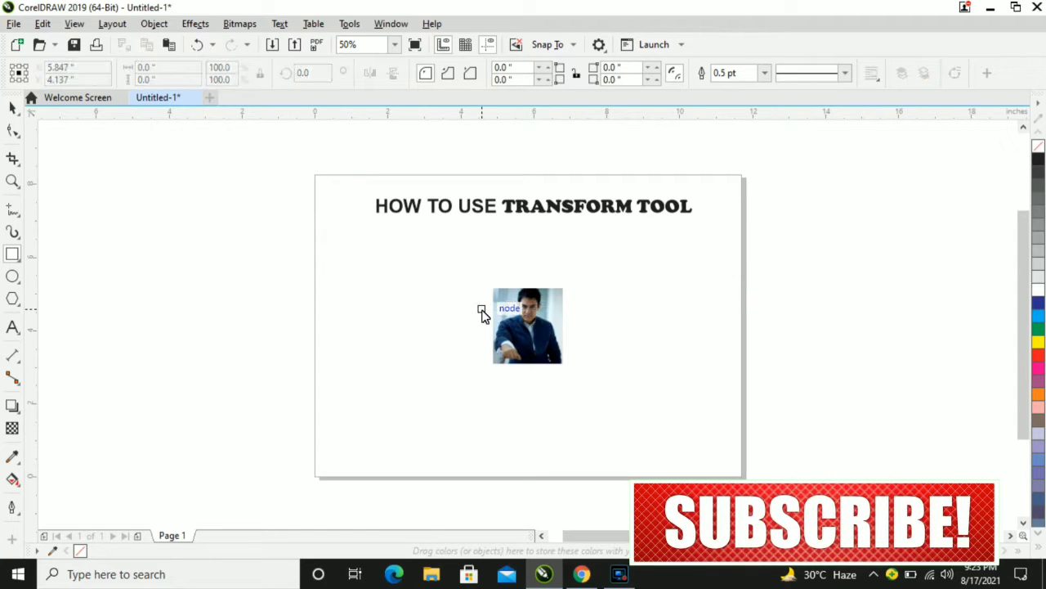
left_click(12, 107)
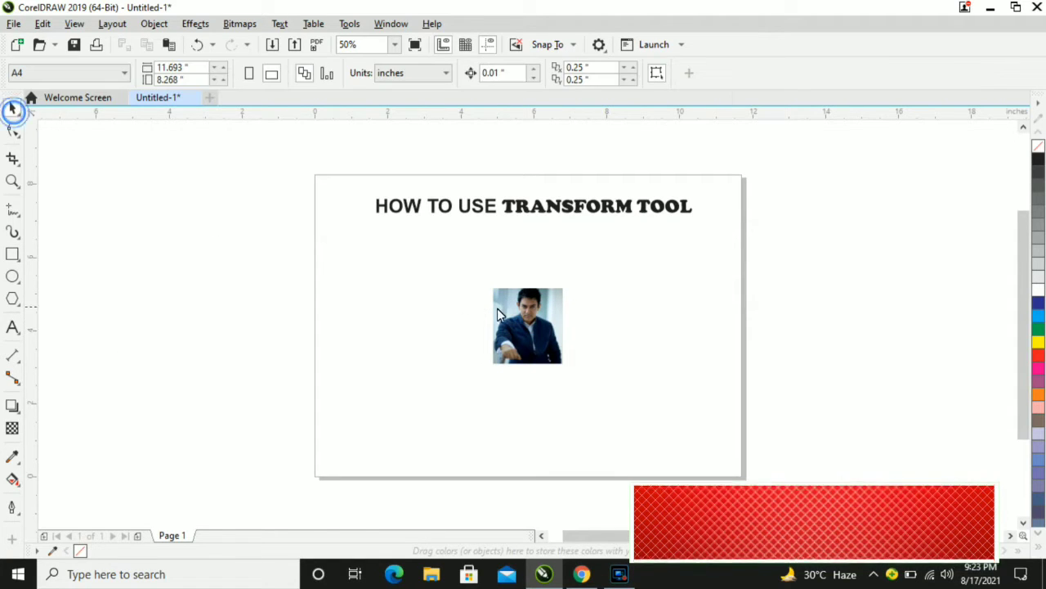
left_click_drag(523, 327, 363, 273)
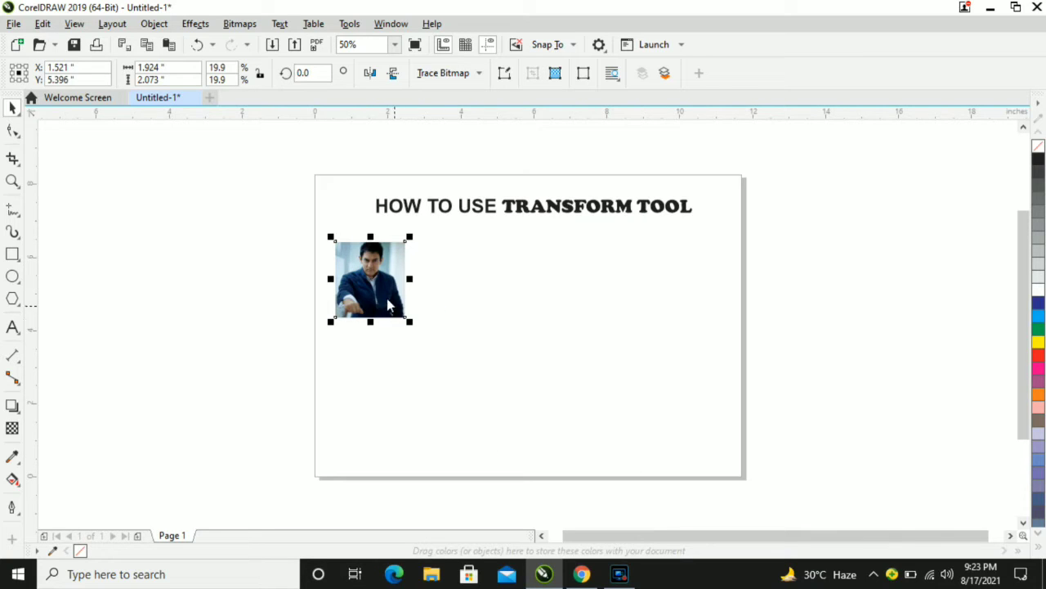
Step: Duplicate the photo to its right and repeat the duplication until a row of five photos spans the page
left_click_drag(379, 290, 449, 281)
right_click(448, 280)
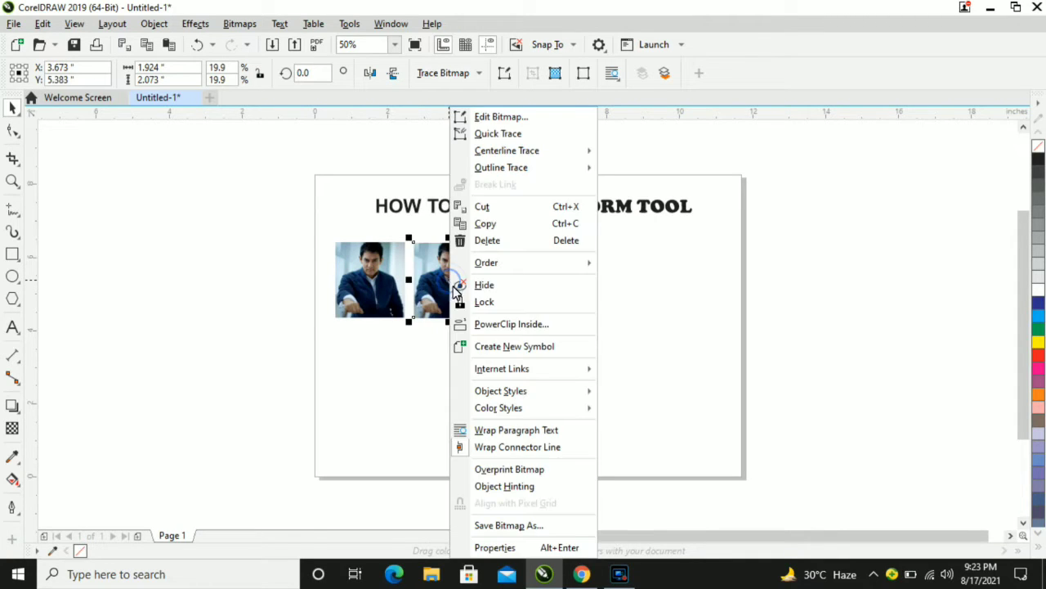
left_click(421, 342)
key("ctrl+r")
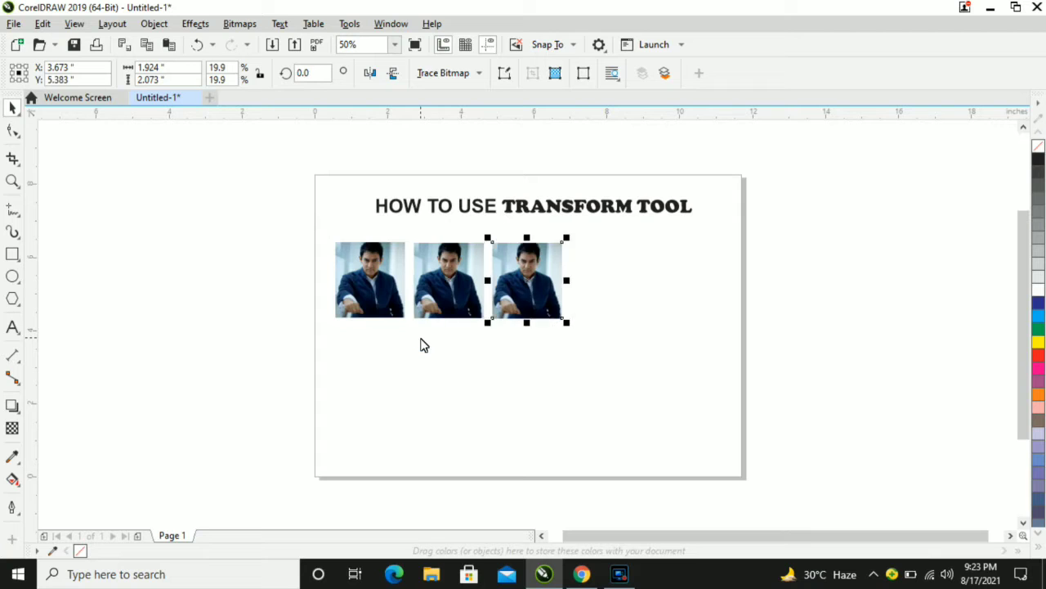
key("ctrl+r")
key("ctrl+r")
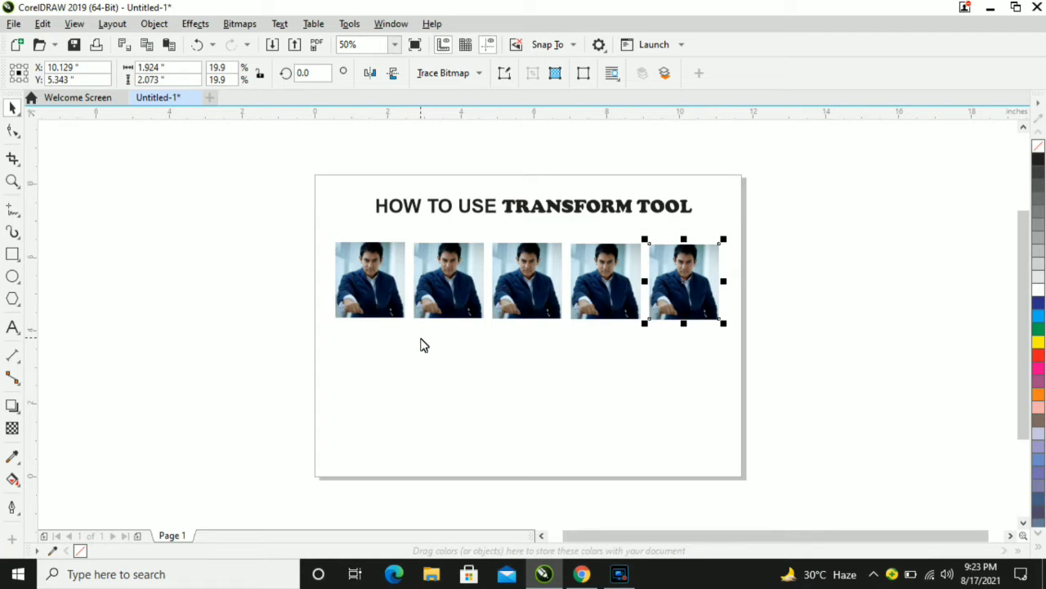
Step: Duplicate the row of five photos directly below itself and repeat the duplication to make three rows
left_click_drag(299, 220, 777, 385)
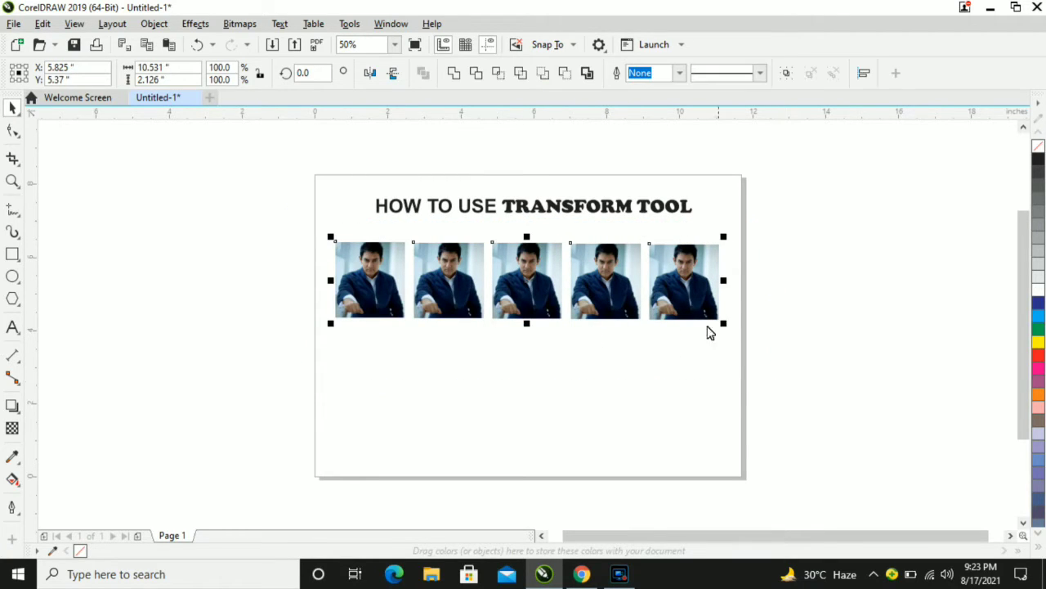
left_click_drag(684, 281, 687, 372)
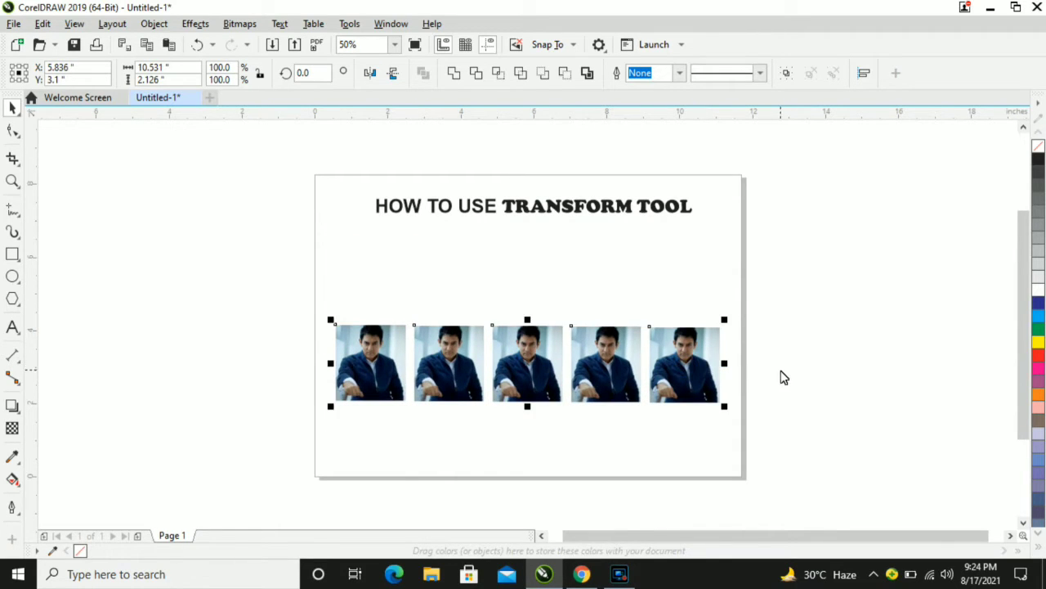
key("ctrl+z")
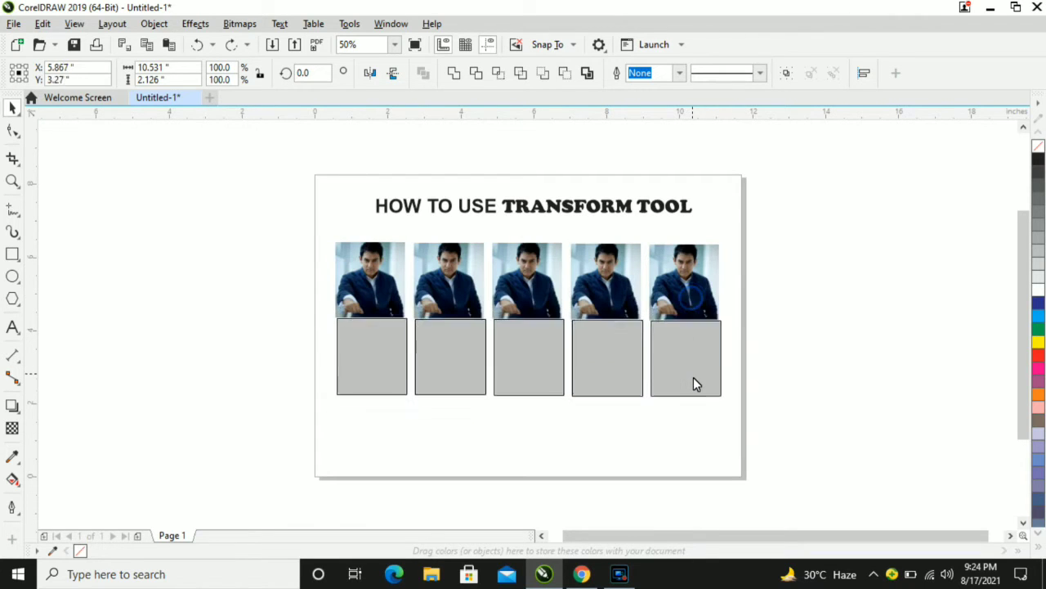
key("ctrl+shift+z")
right_click(689, 380)
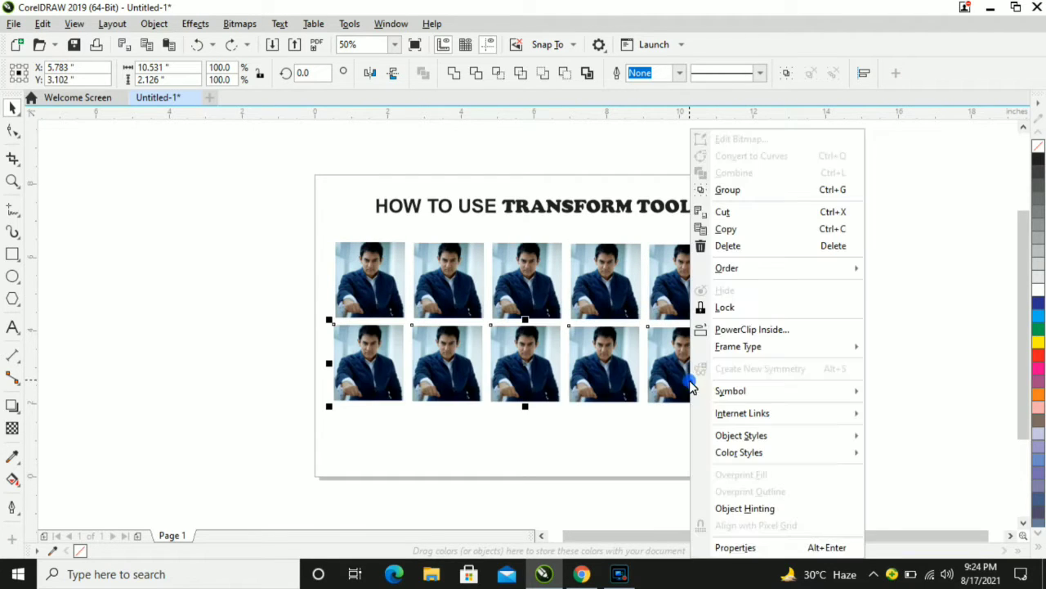
left_click(885, 318)
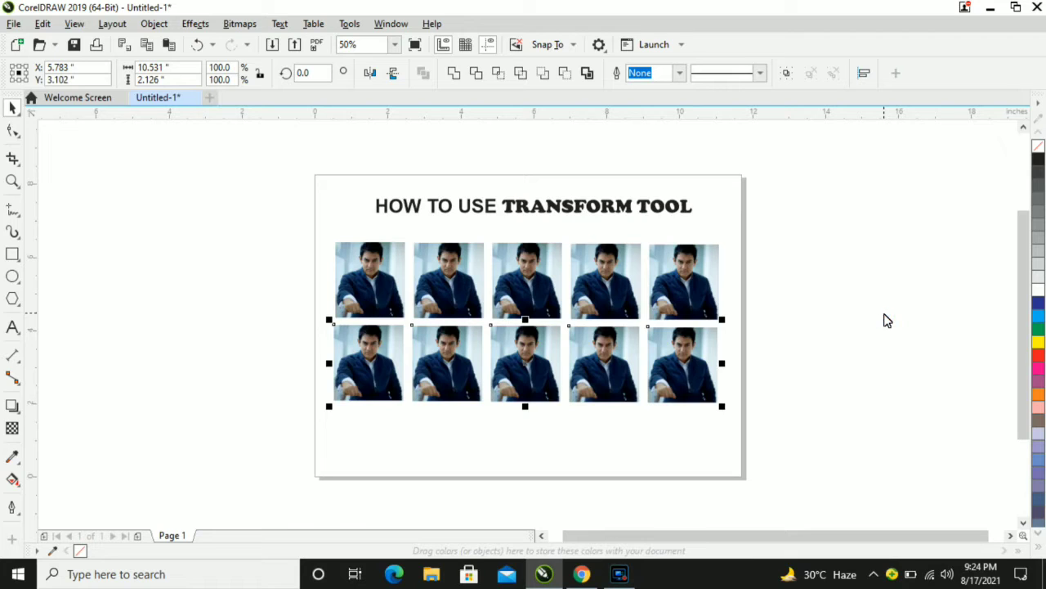
key("ctrl+r")
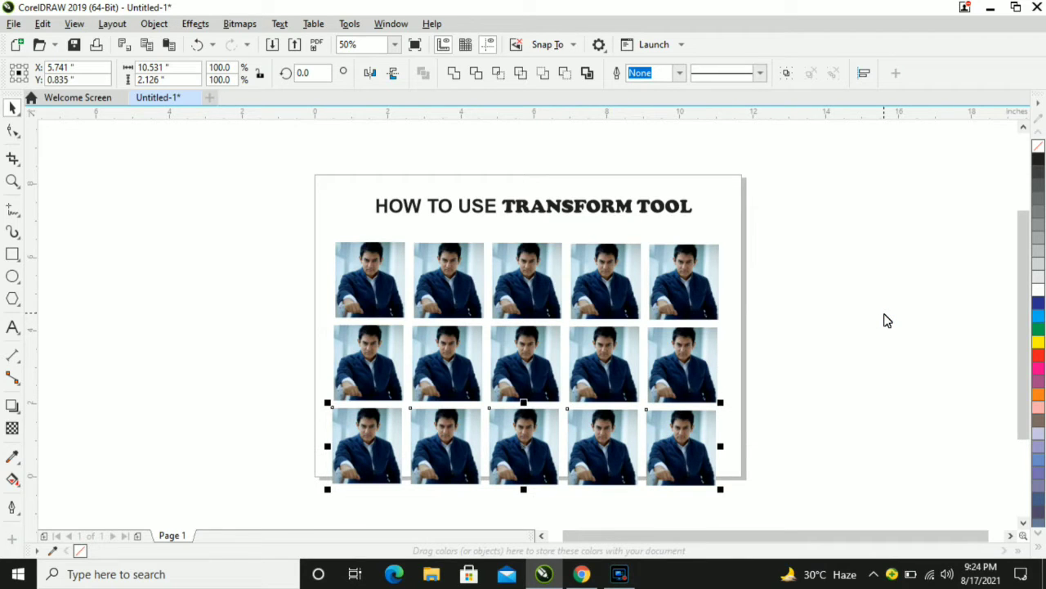
Step: Undo all the duplications so that only the original photo is left under the title
key("ctrl+z")
key("ctrl+z")
key("ctrl+z")
key("ctrl+z")
key("ctrl+z")
key("ctrl+z")
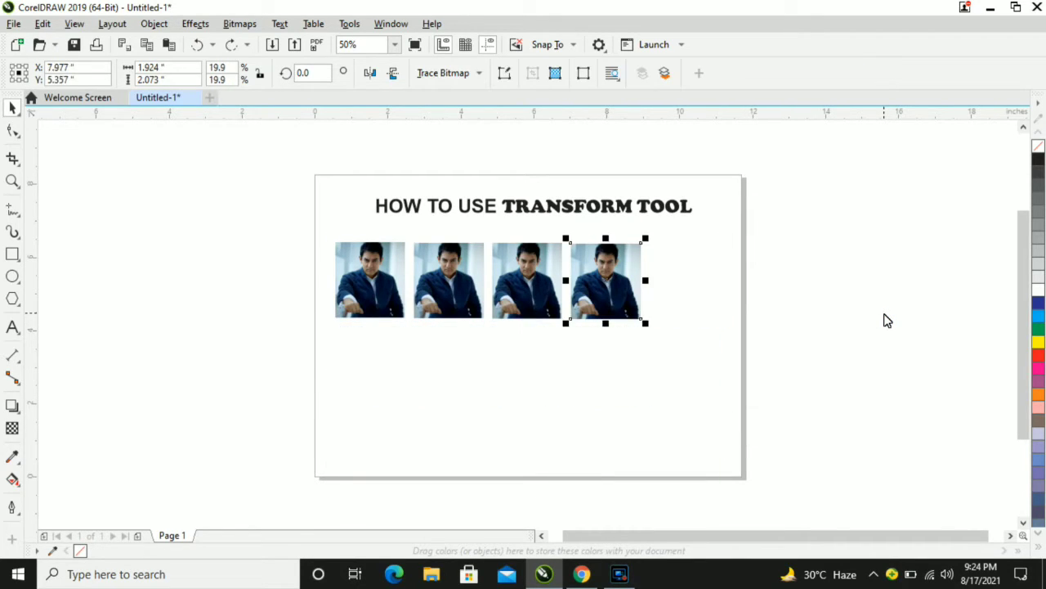
left_click(526, 368)
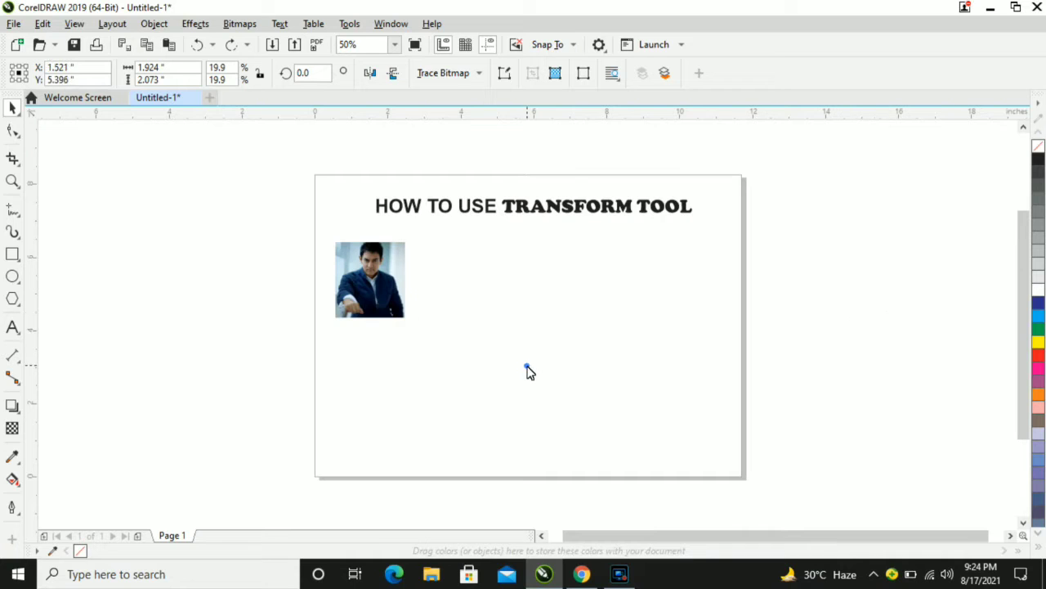
Step: Select the photo, open the Transform docker to view its settings, and close it again
left_click(386, 282)
left_click(390, 24)
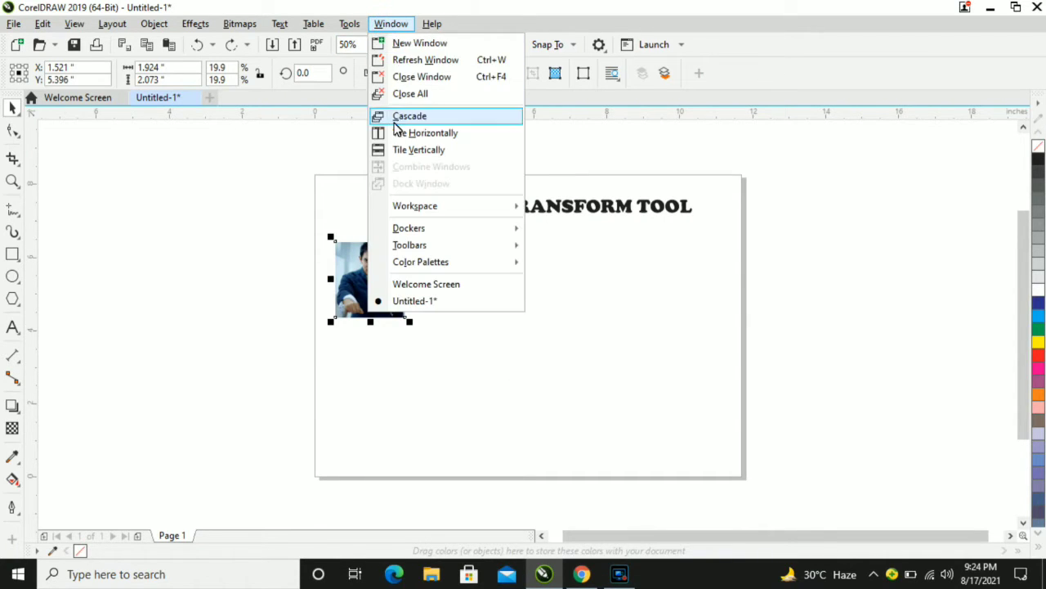
mouse_move(406, 235)
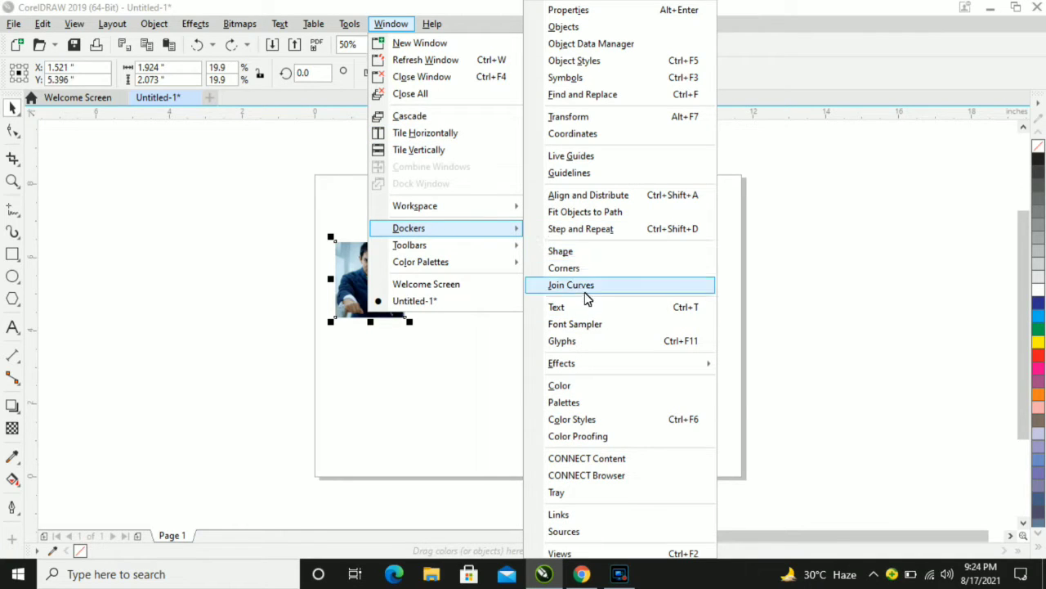
left_click(579, 119)
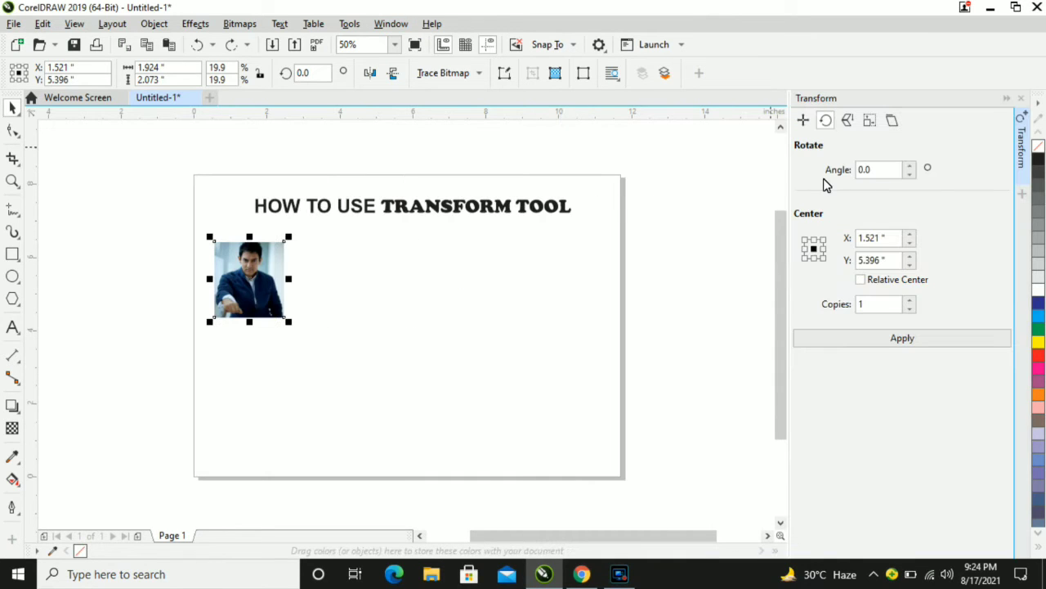
left_click(1023, 98)
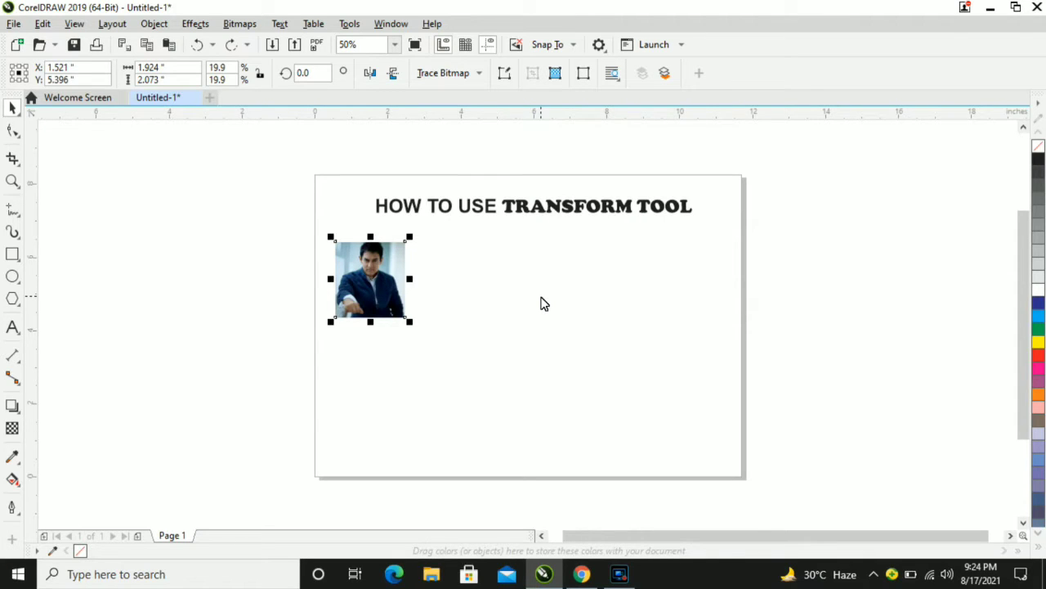
Step: Bring up the Transform docker with its Position settings
key("ctrl+F7")
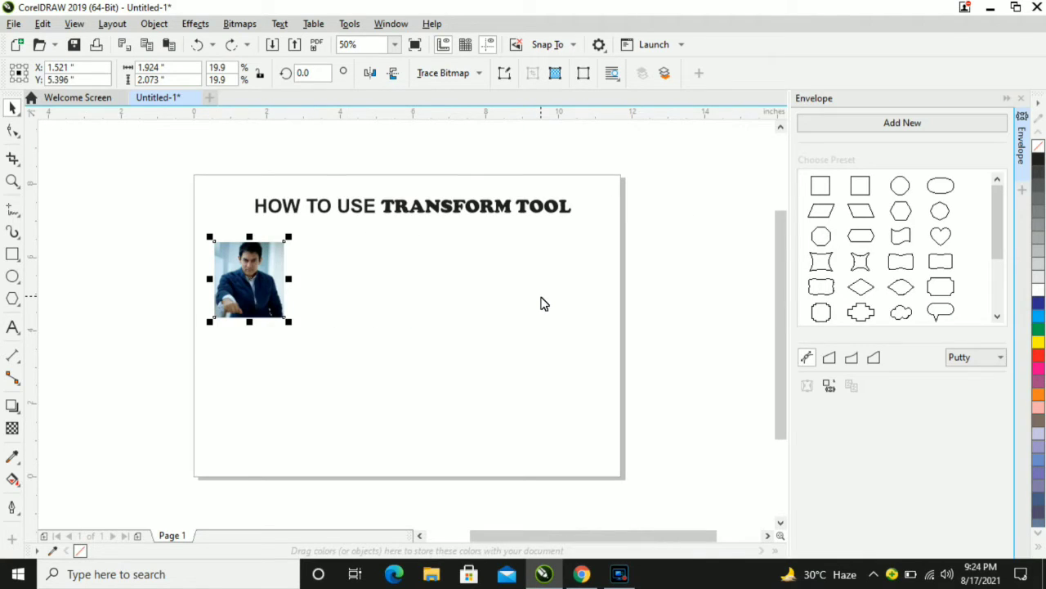
left_click(1021, 99)
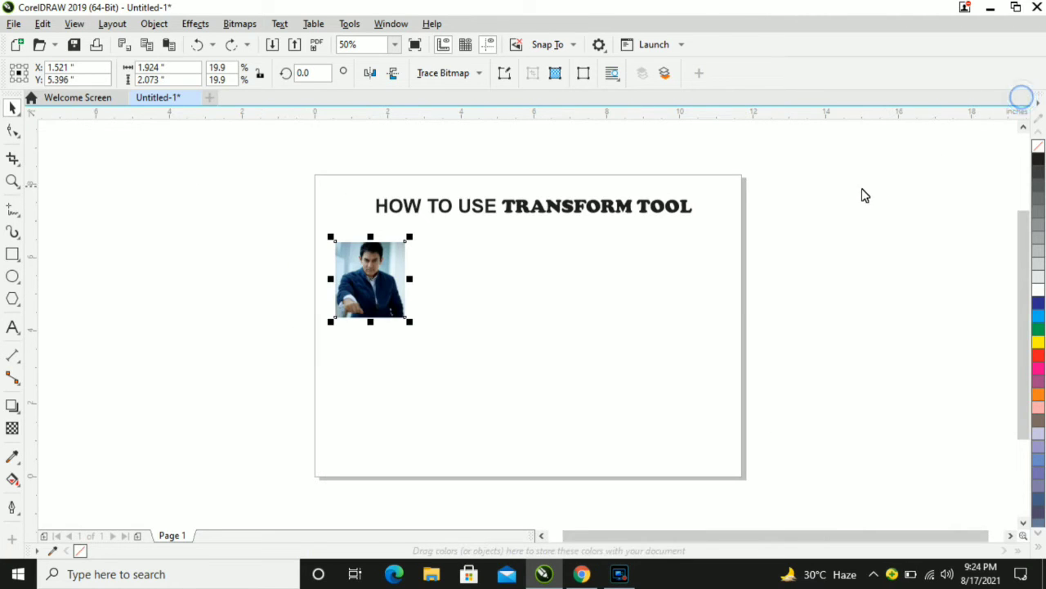
key("alt+F8")
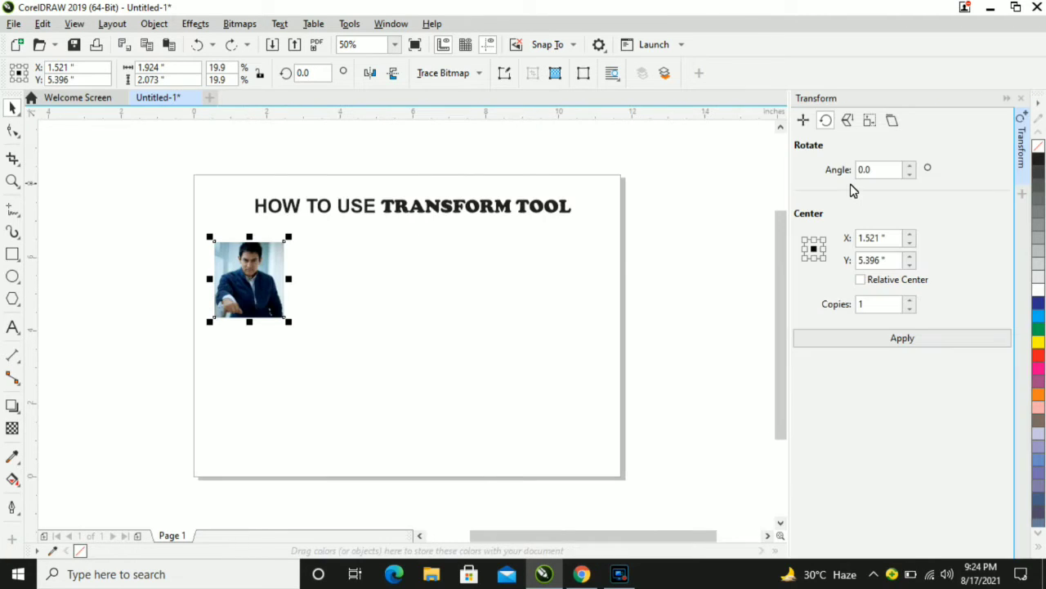
left_click(803, 121)
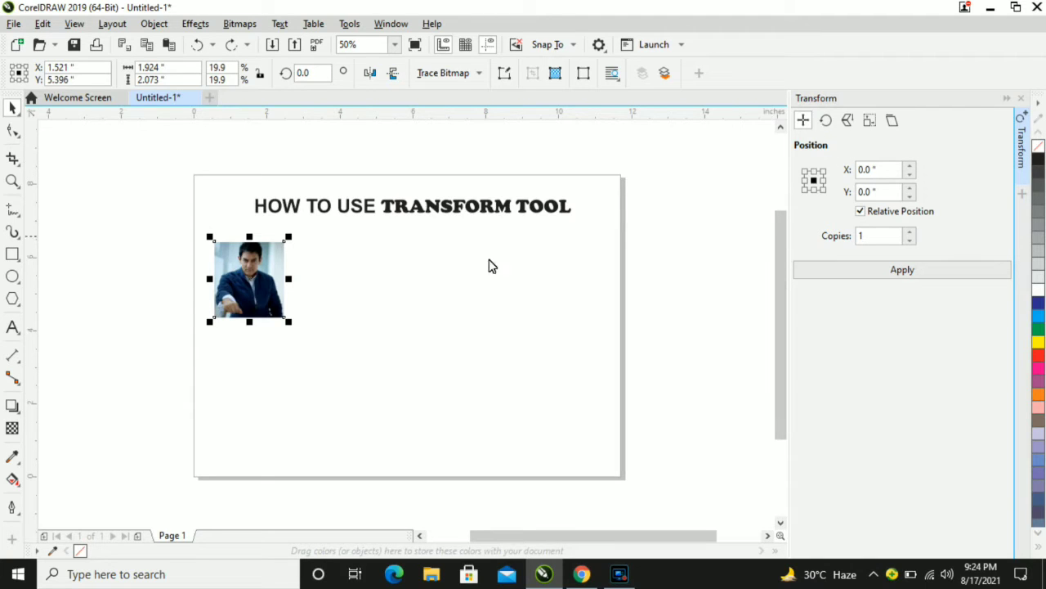
Step: Copy the photo five times at a relative X offset of 2 inches from the right-middle reference point, and delete the copy overhanging the page
left_click(350, 313)
left_click(276, 294)
left_click(824, 181)
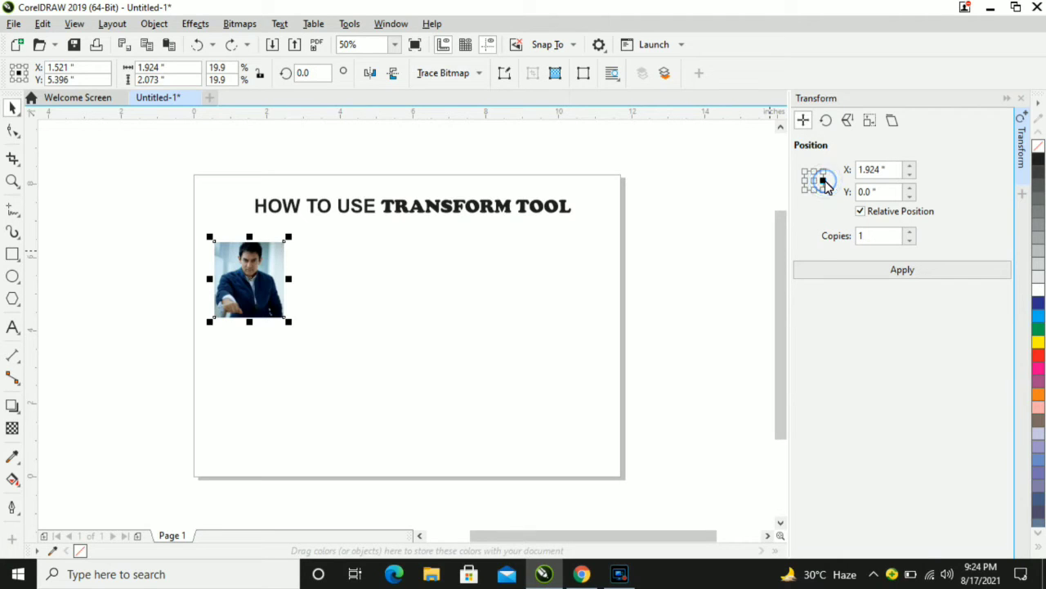
left_click(868, 173)
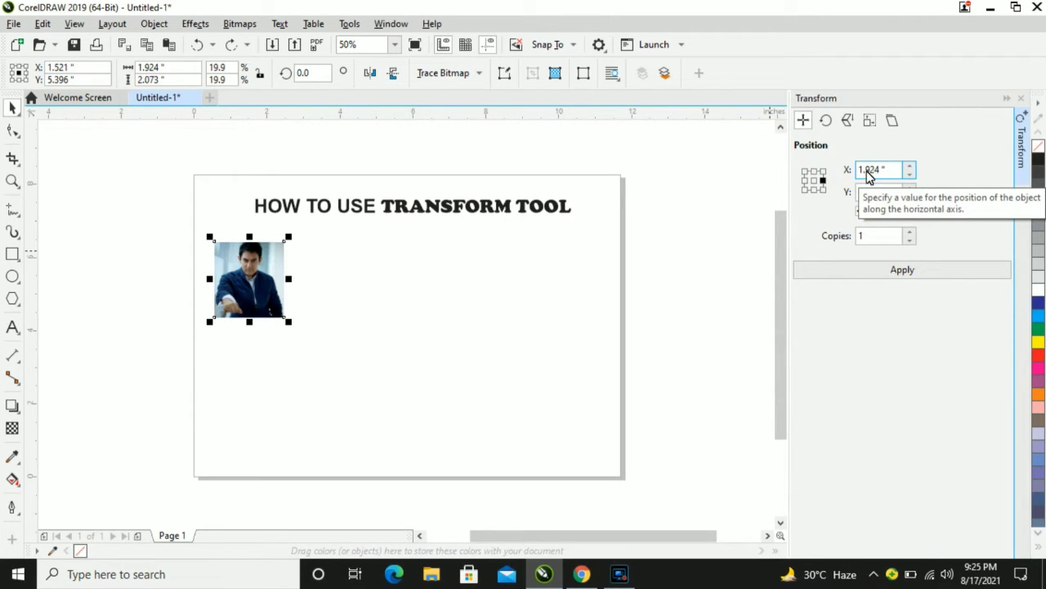
left_click_drag(887, 171, 856, 170)
type("2")
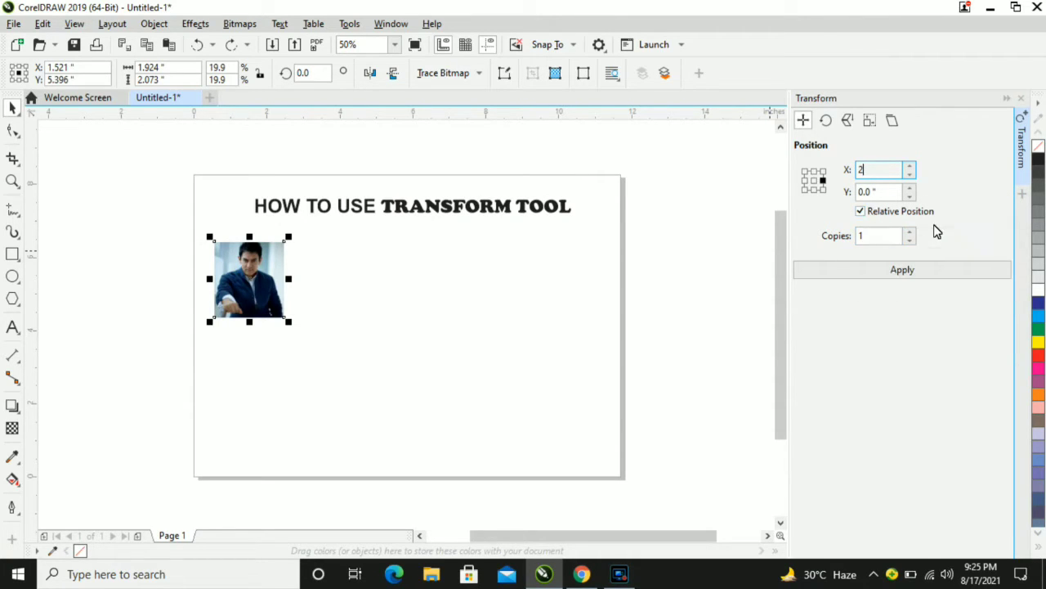
left_click(911, 276)
left_click(912, 278)
left_click(911, 278)
left_click(912, 278)
left_click(912, 278)
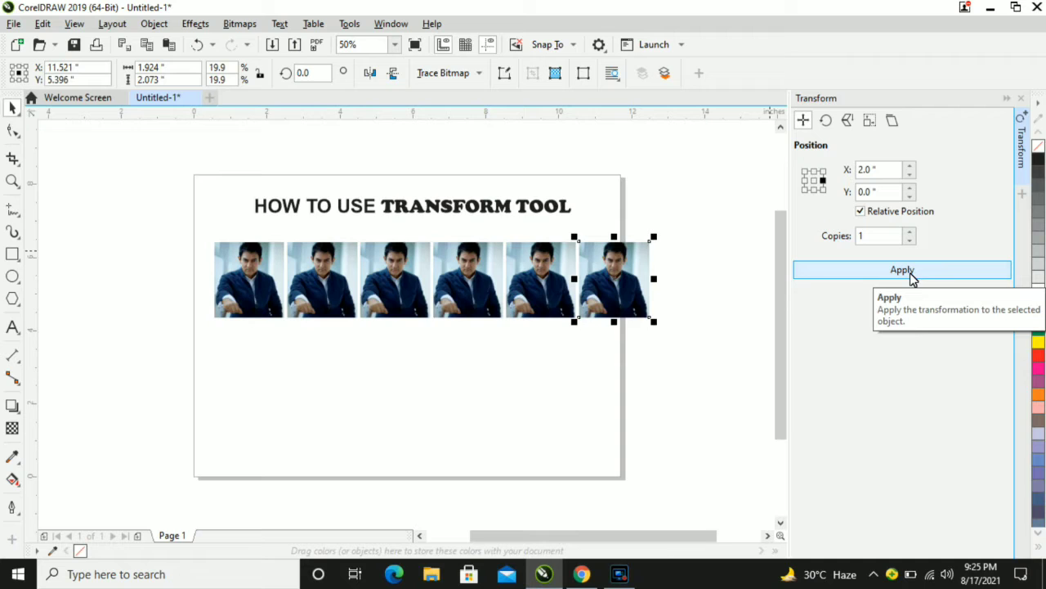
key("Delete")
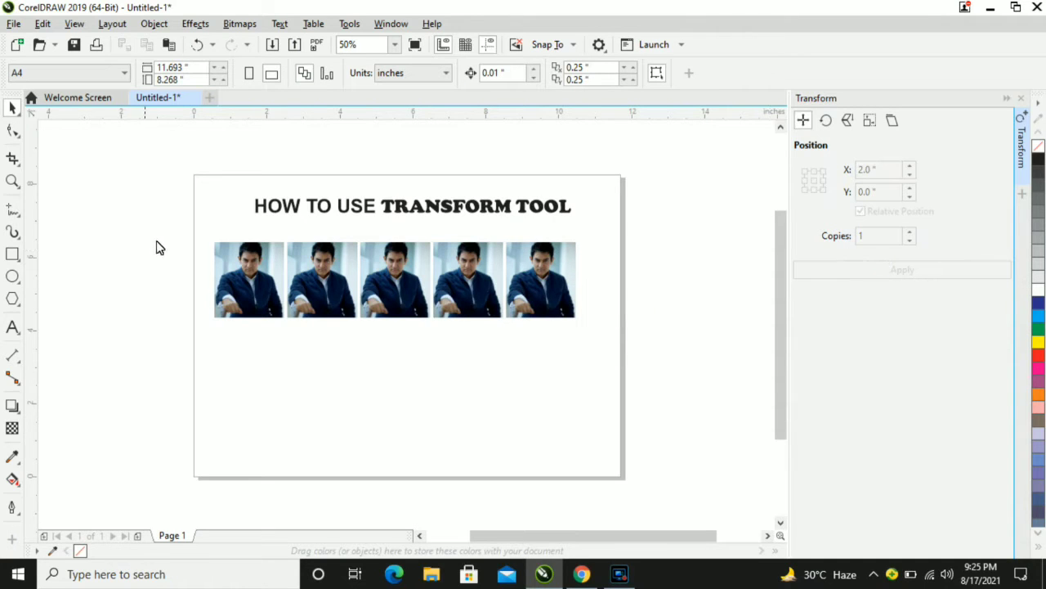
Step: Copy the row of five photos twice downward at a relative Y offset of -2.15 inches from the bottom-middle reference point
left_click_drag(164, 226, 623, 353)
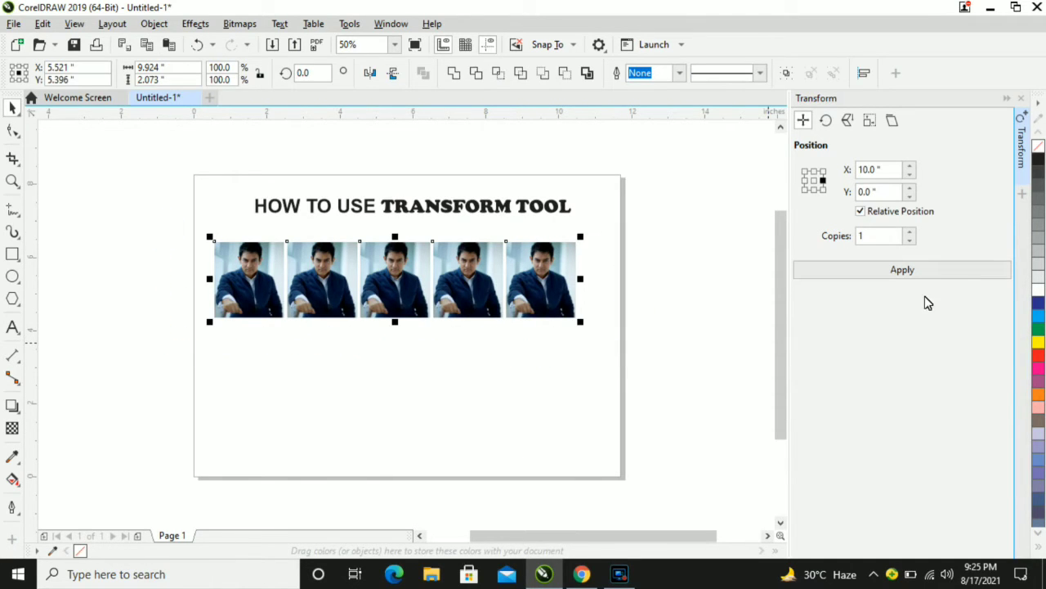
left_click(814, 190)
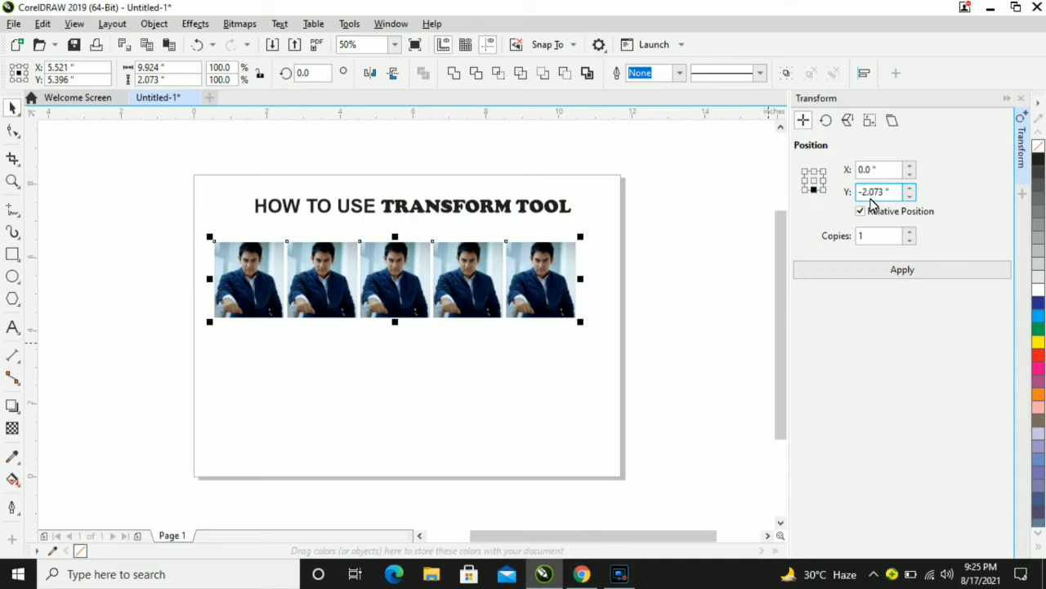
left_click_drag(868, 196, 883, 202)
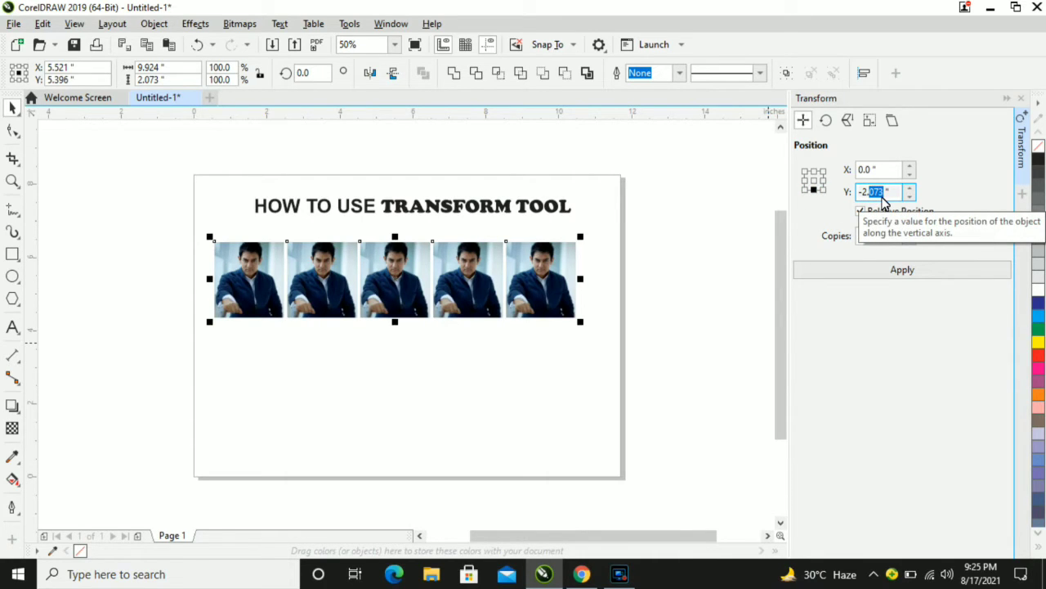
left_click(919, 271)
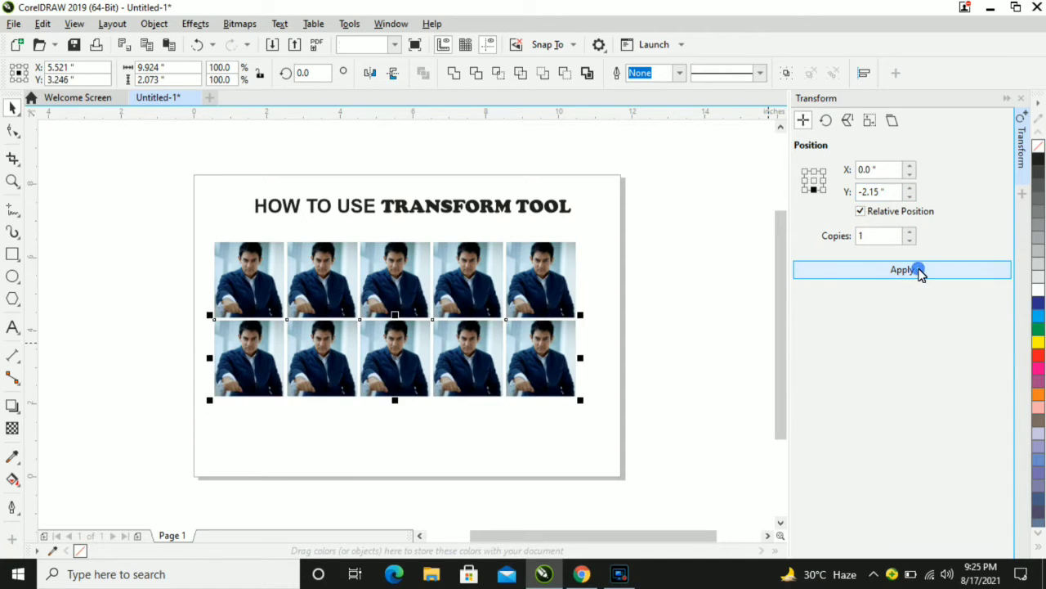
left_click(919, 271)
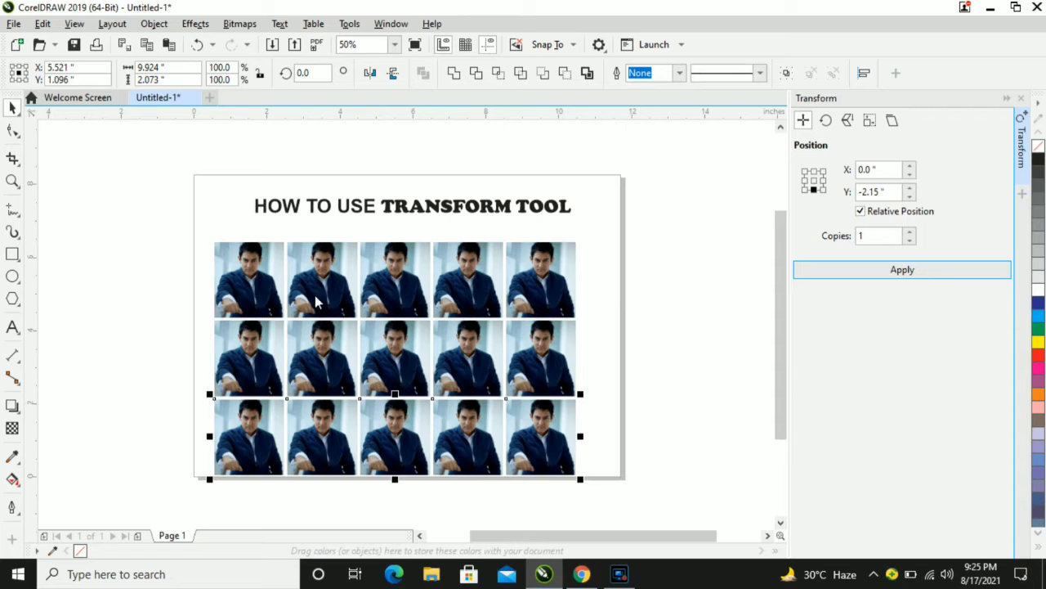
Step: Select all three rows of photos and move them off the page, beside its left edge
left_click_drag(188, 228, 597, 490)
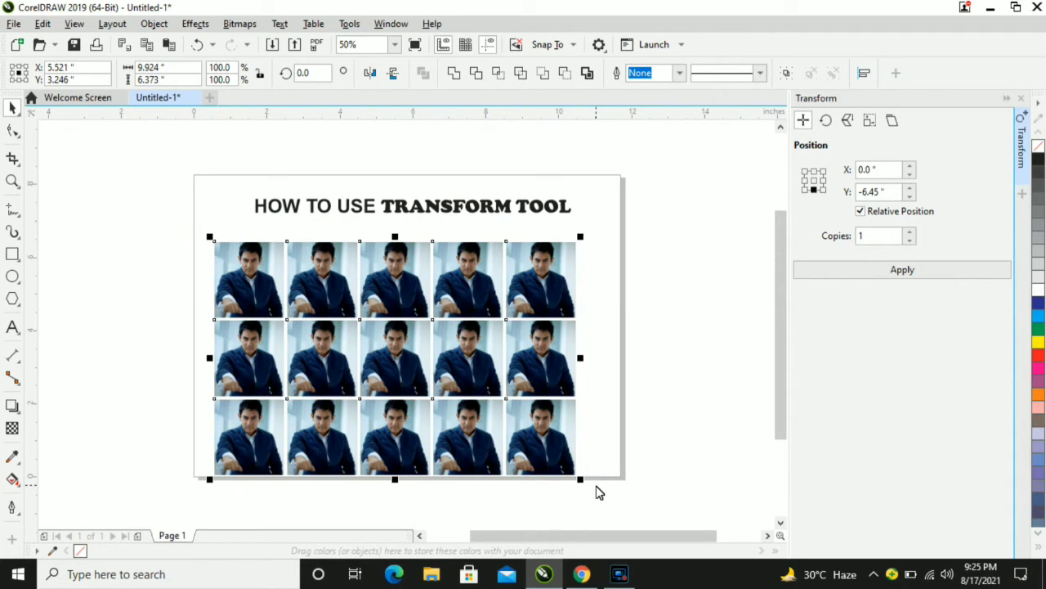
scroll(429, 384, "down", 1)
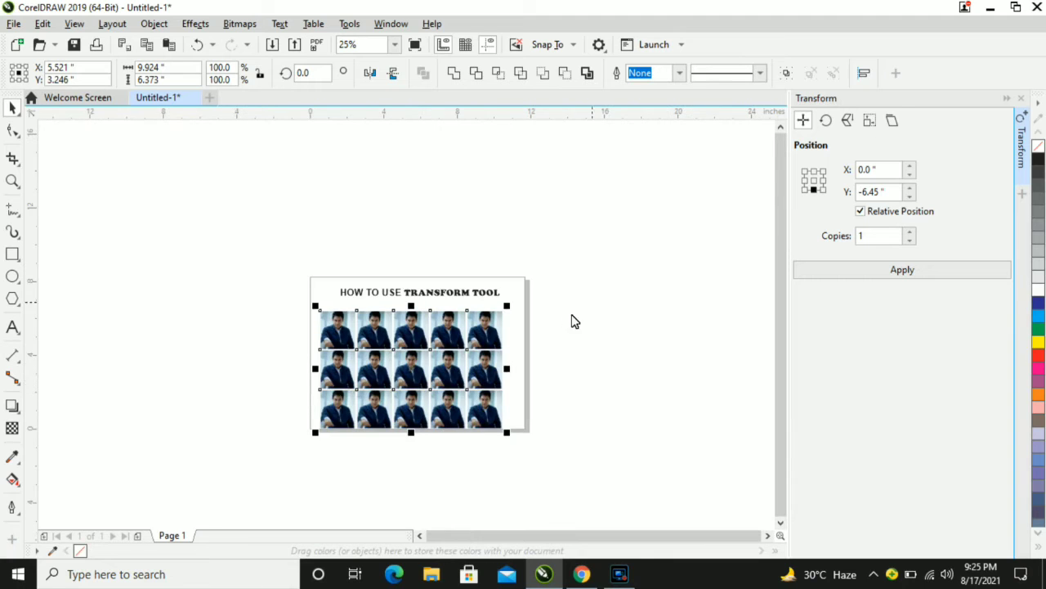
left_click_drag(448, 386, 248, 380)
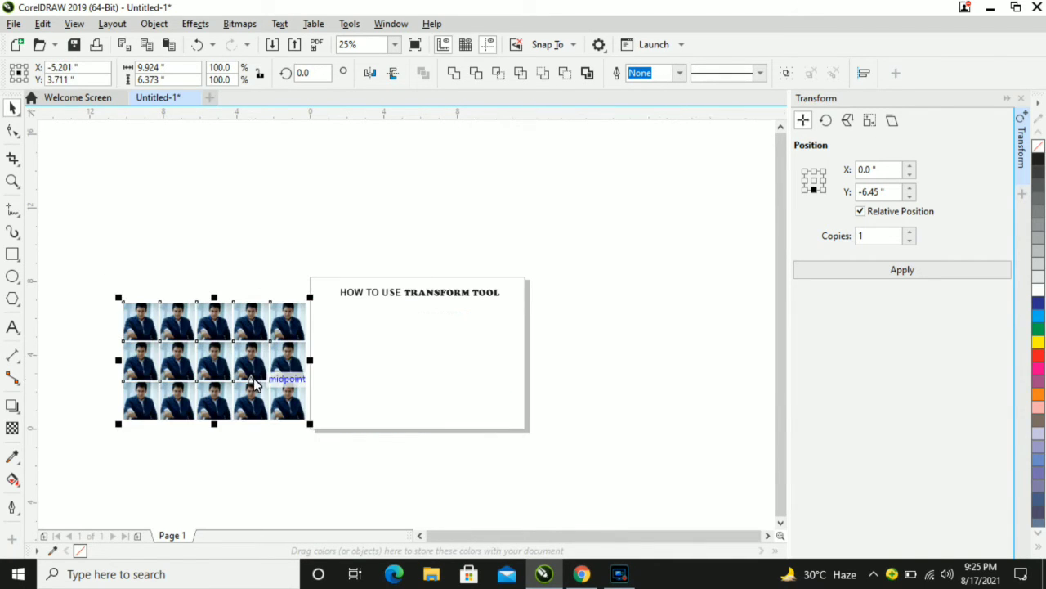
Step: Draw a tall narrow rectangle about 0.54 by 4.04 inches under the title, near the page's left edge
left_click(14, 256)
left_click_drag(335, 312, 353, 394)
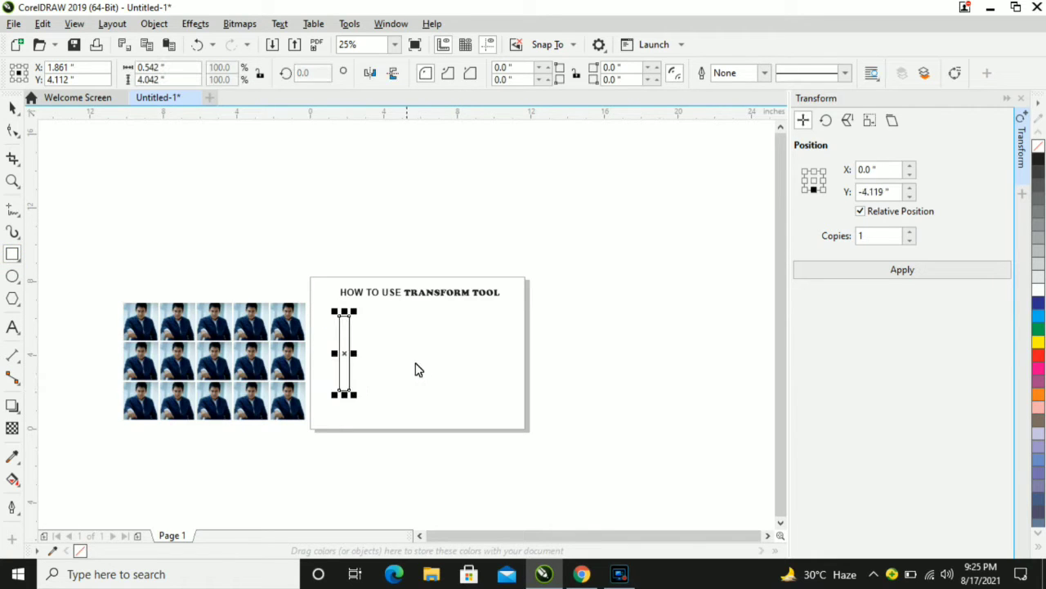
scroll(331, 358, "up", 1)
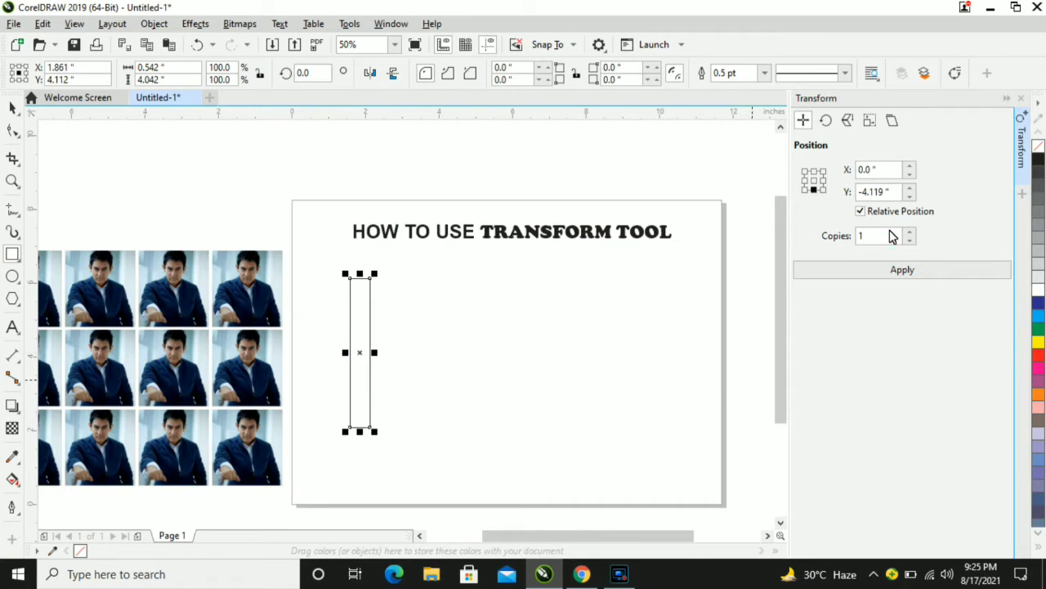
Step: Make fifteen adjoining copies of the rectangle to the right at a relative X offset of 0.542 inches from the right-middle reference point
left_click(823, 180)
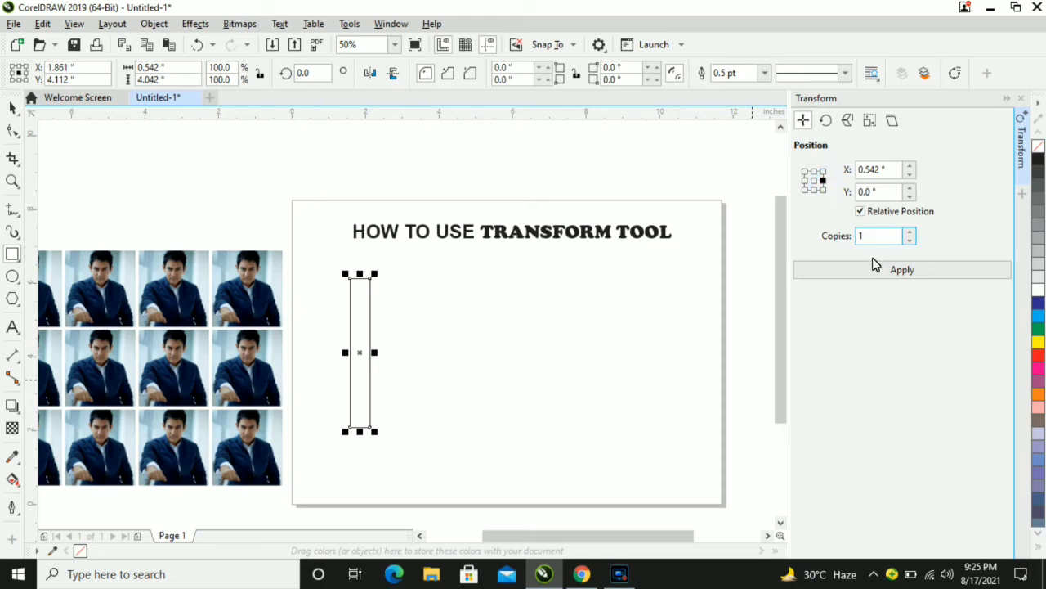
left_click(890, 275)
left_click(890, 276)
left_click(889, 276)
left_click(889, 276)
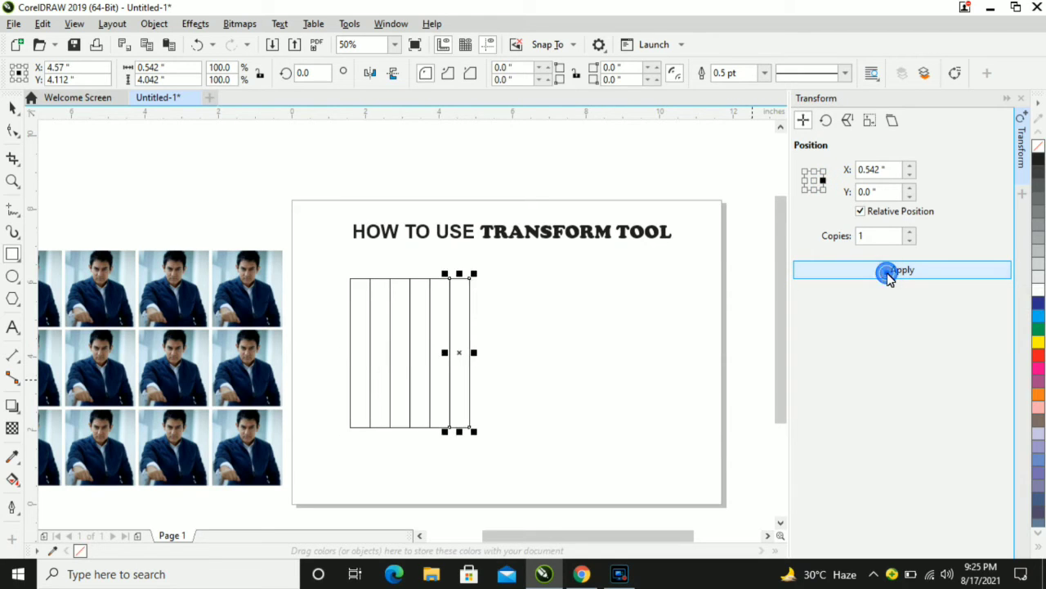
left_click(889, 276)
left_click(890, 276)
left_click(889, 276)
left_click(889, 277)
left_click(890, 277)
left_click(890, 276)
left_click(889, 276)
left_click(890, 276)
left_click(890, 276)
left_click(890, 277)
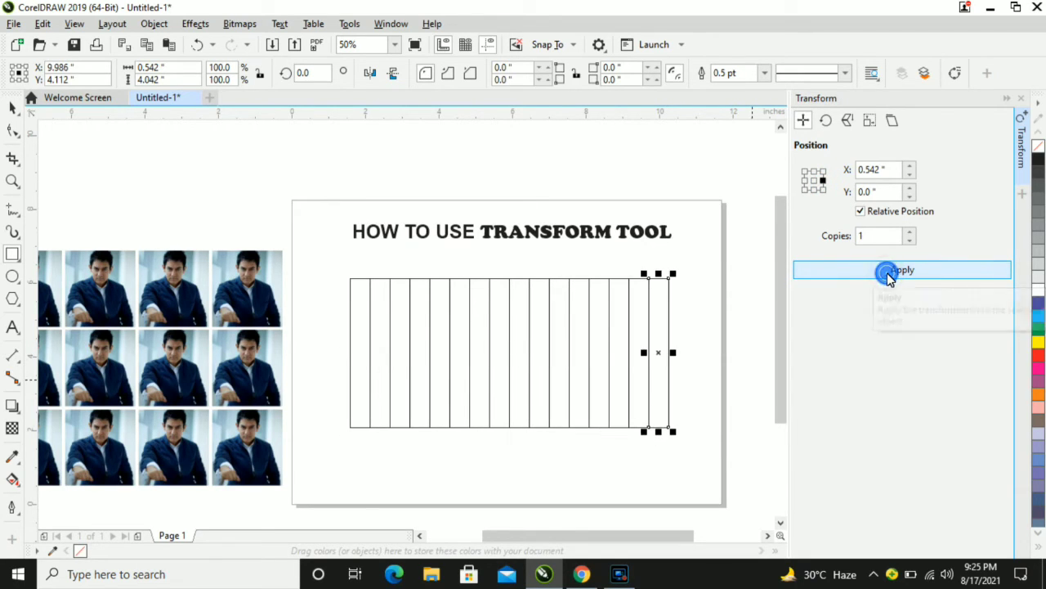
Step: Undo all the rectangle copies and the rectangle itself
key("ctrl+z")
key("ctrl+z")
key("ctrl+z")
key("ctrl+z")
key("ctrl+z")
key("ctrl+z")
key("ctrl+z")
key("ctrl+z")
key("ctrl+z")
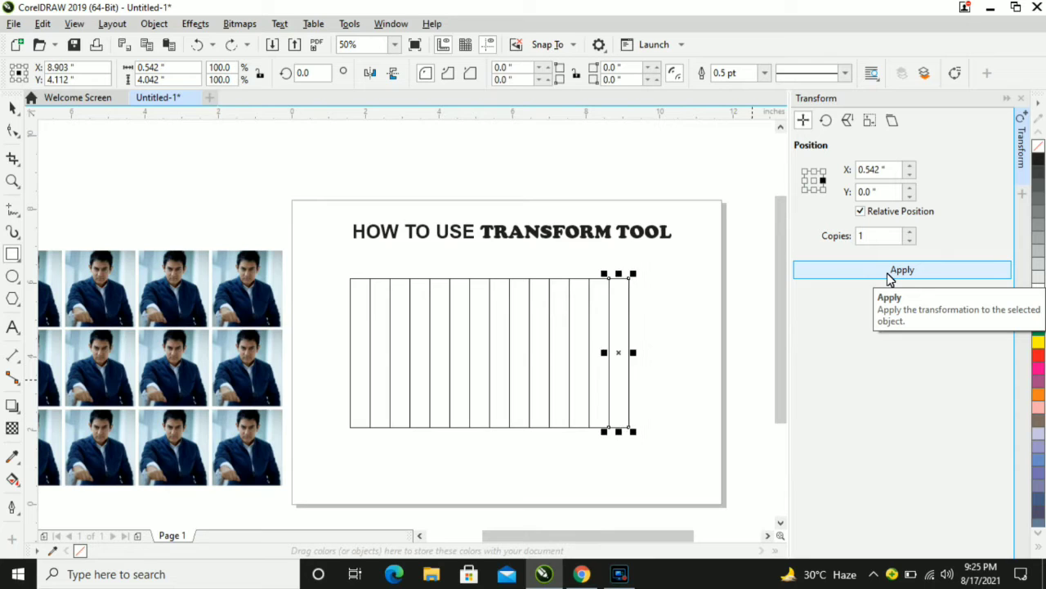
key("ctrl+z")
key("ctrl+z")
key("ctrl+z")
key("ctrl+z")
key("ctrl+z")
key("ctrl+z")
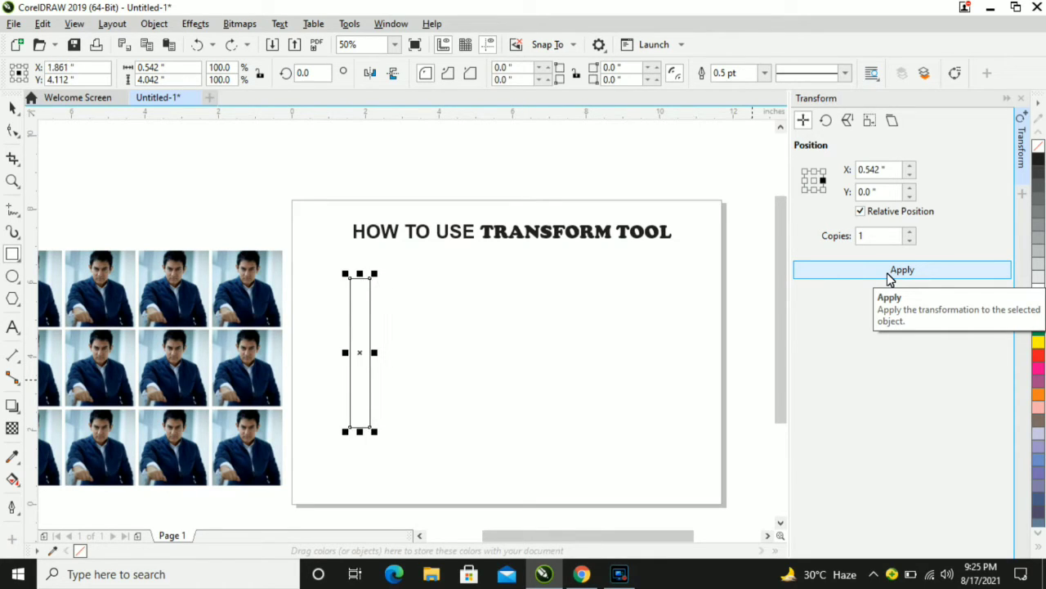
key("ctrl+z")
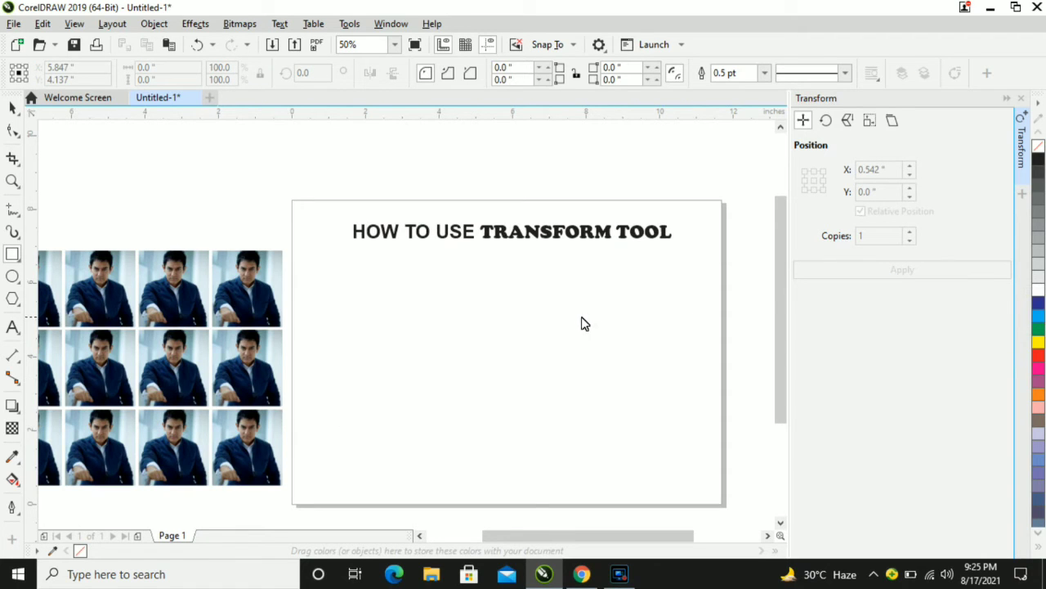
Step: Delete the whole block of photos beside the page
scroll(575, 323, "down", 1)
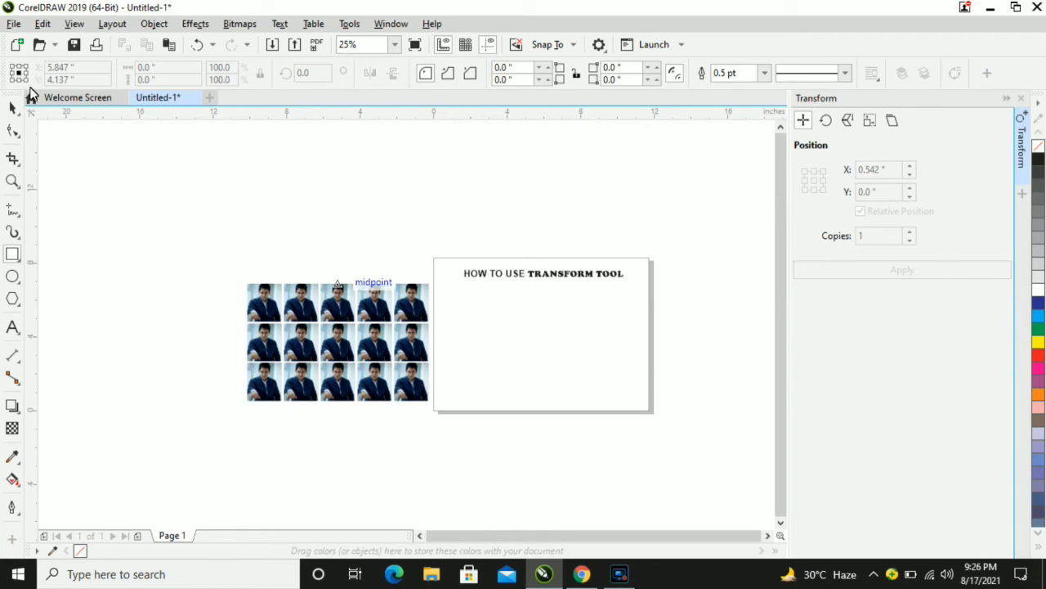
left_click(12, 108)
left_click_drag(231, 266, 447, 414)
key("Delete")
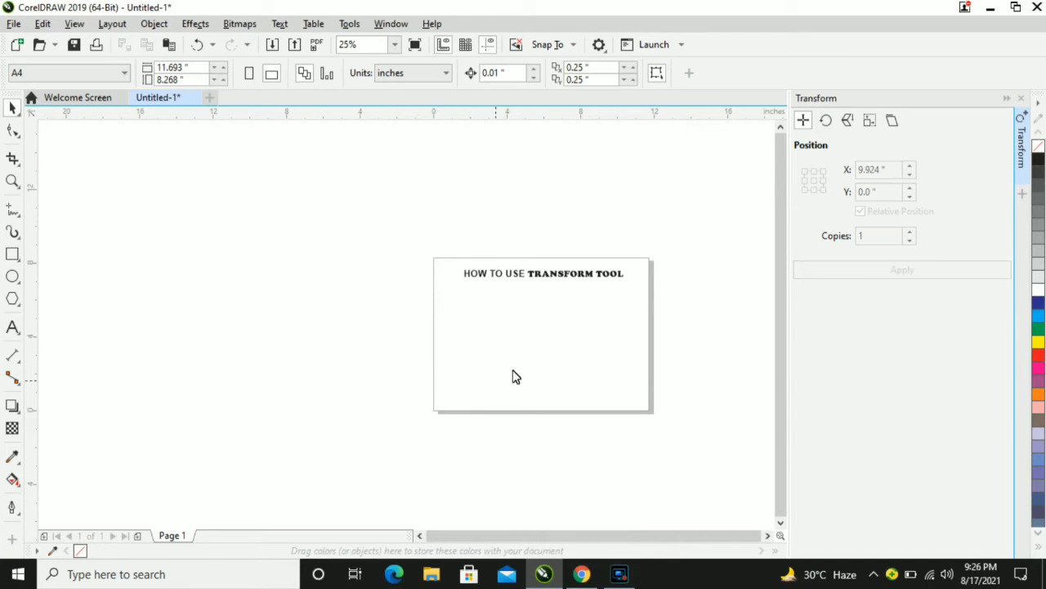
Step: Draw a tall narrow rectangle about 0.58 by 3.77 inches under the title, in the left part of the page
left_click(12, 180)
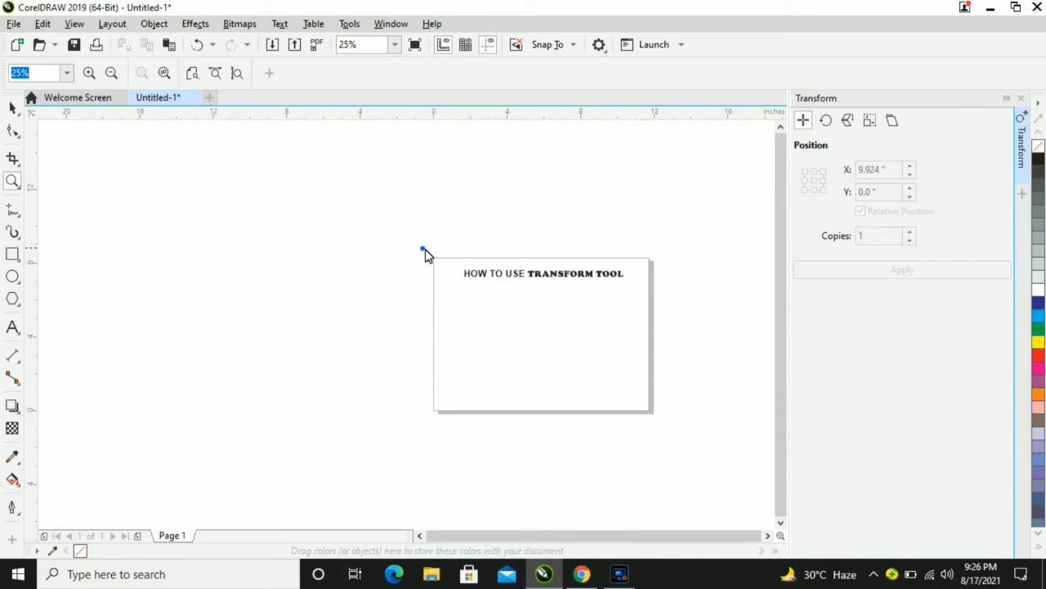
left_click_drag(423, 247, 659, 424)
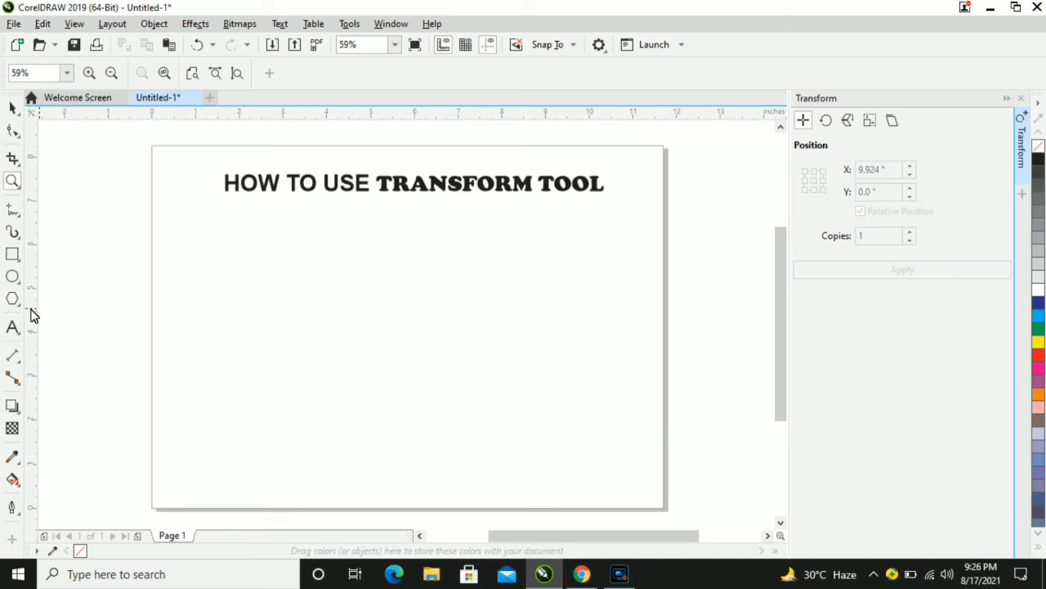
left_click(12, 254)
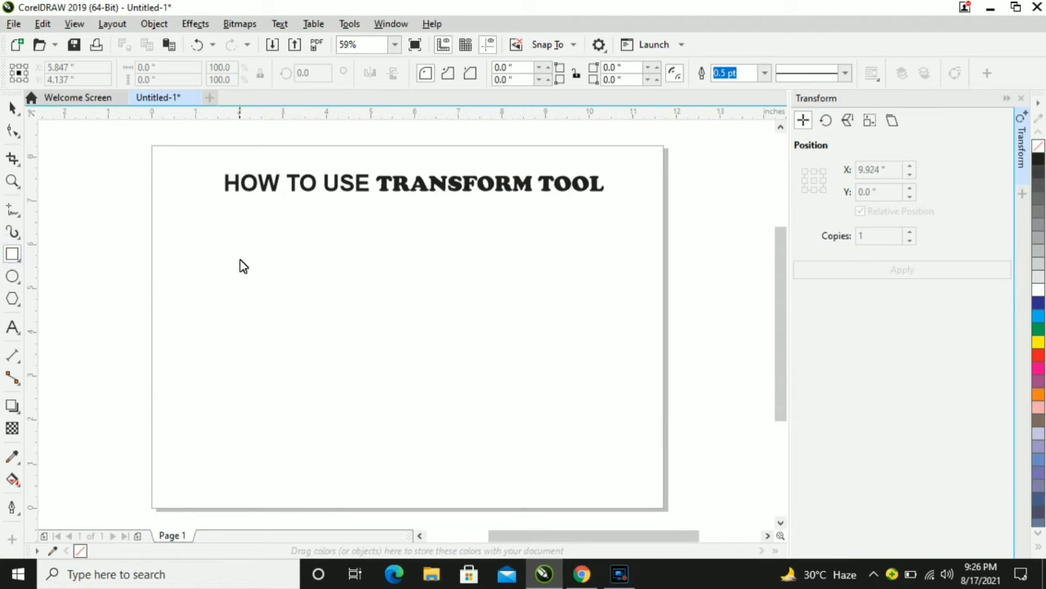
left_click_drag(238, 257, 265, 424)
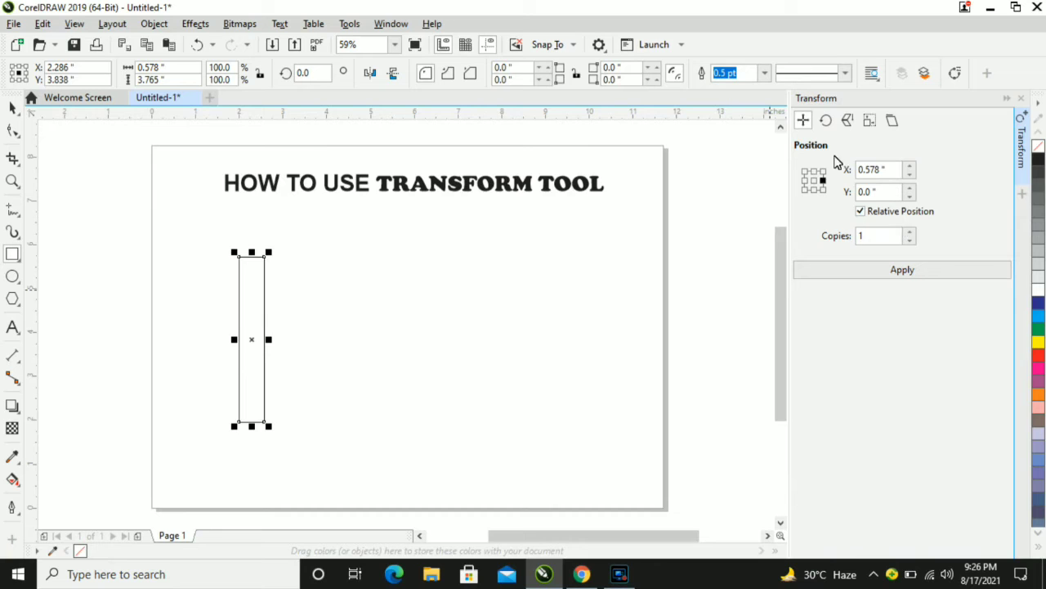
Step: Make eleven copies of the rectangle, each rotated a further 15 degrees about its center, to form a full circle
left_click(827, 122)
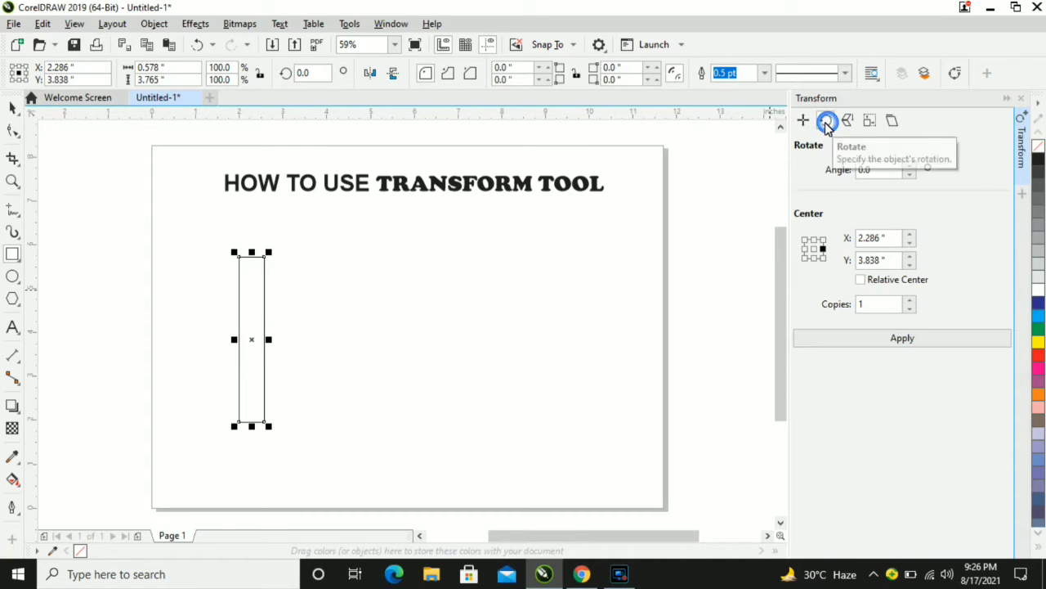
double_click(873, 171)
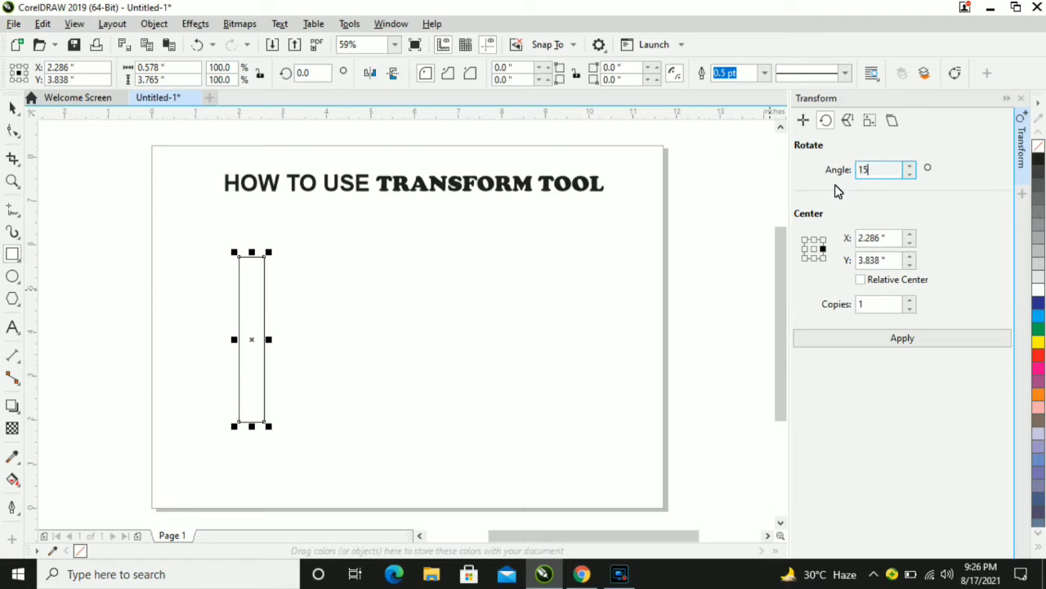
left_click(886, 350)
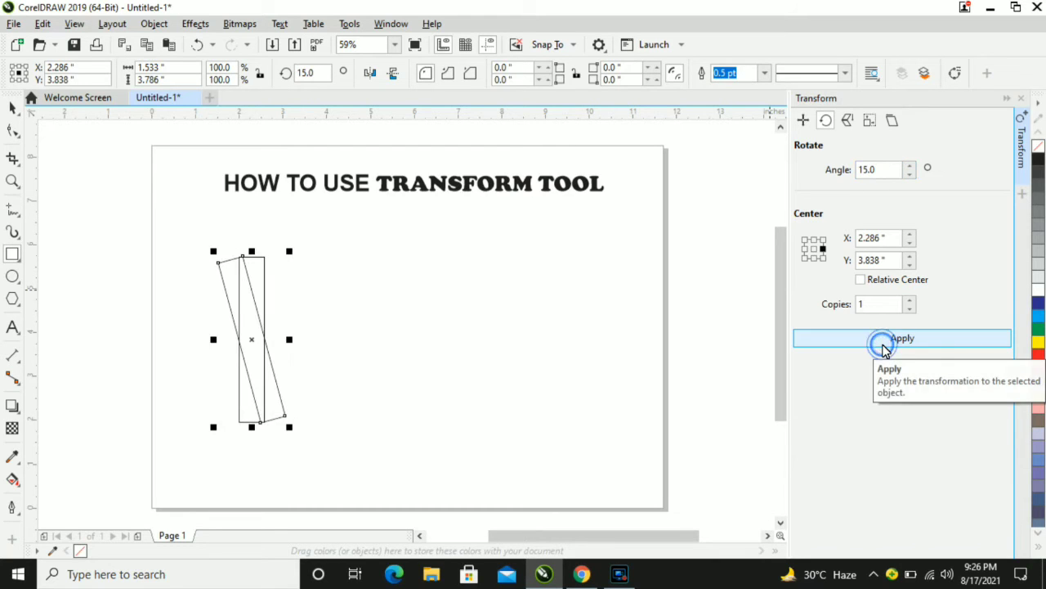
left_click(885, 349)
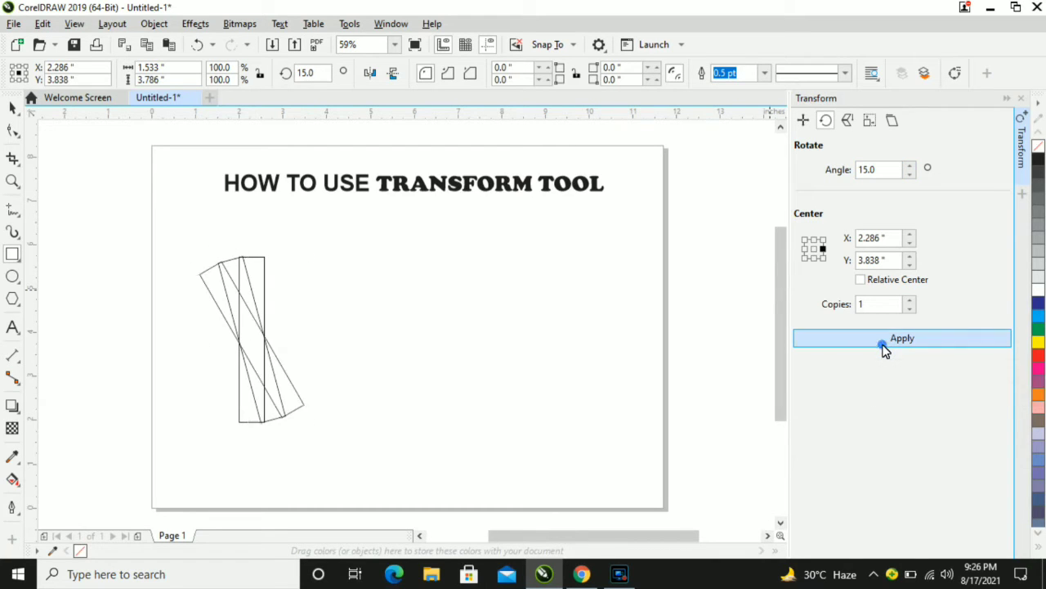
left_click(884, 349)
left_click(884, 348)
left_click(884, 348)
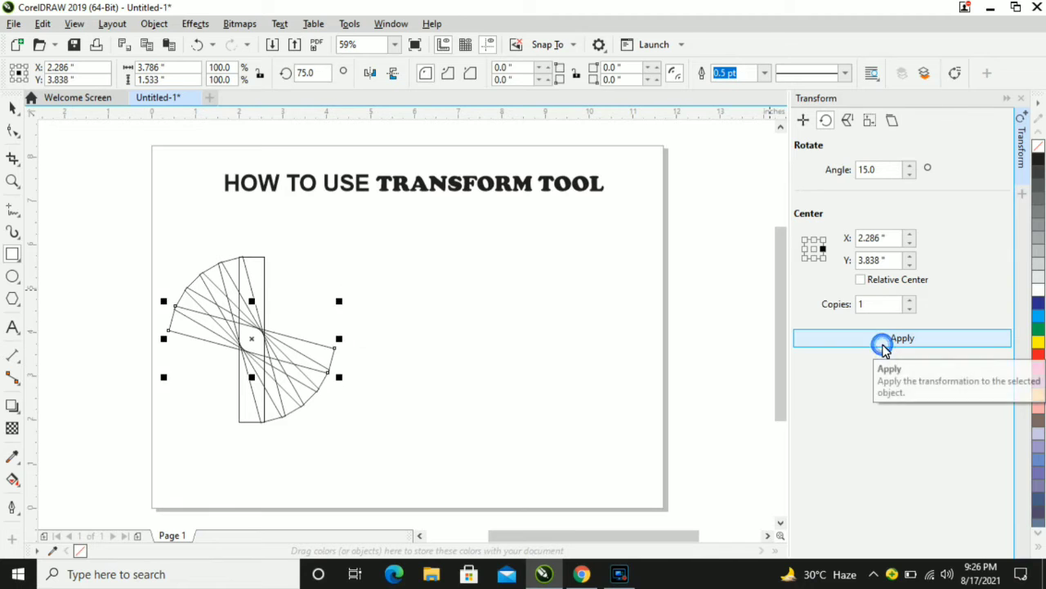
left_click(884, 347)
left_click(884, 348)
left_click(883, 347)
left_click(883, 348)
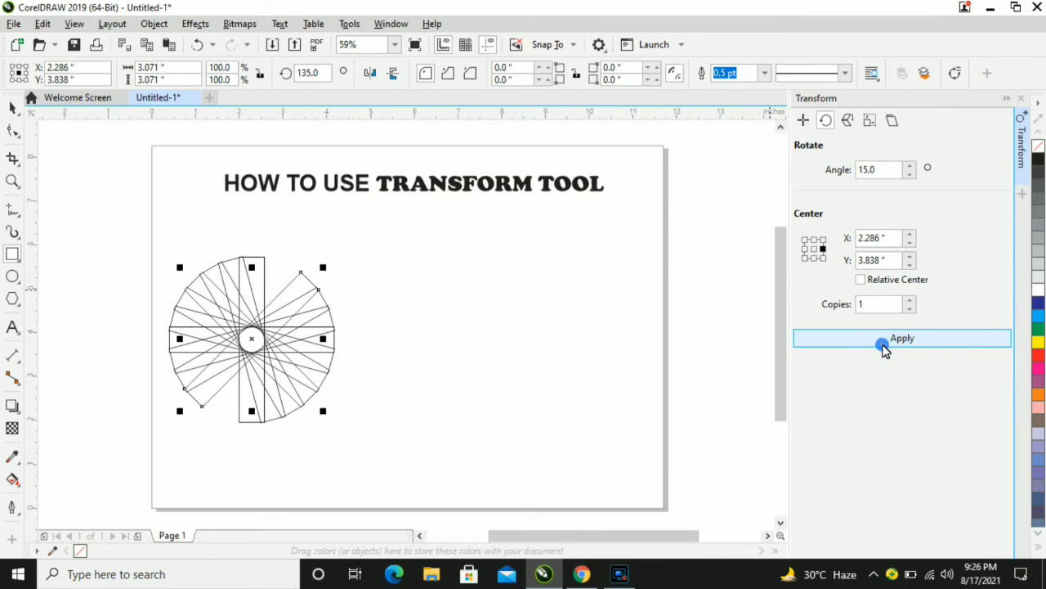
left_click(884, 348)
left_click(883, 348)
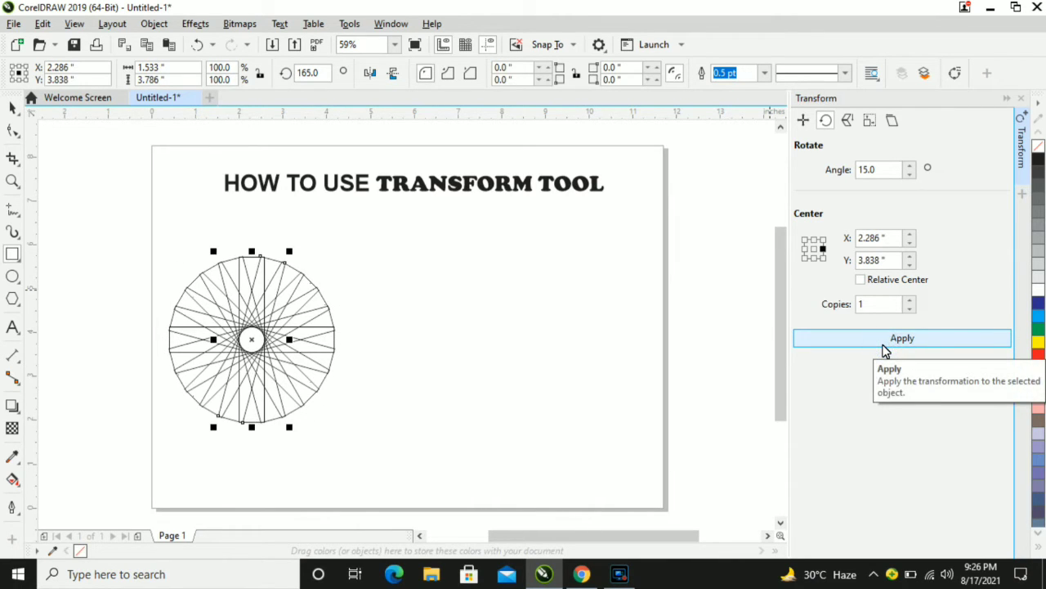
Step: Select all the rotated rectangles and fill them with red
left_click(18, 110)
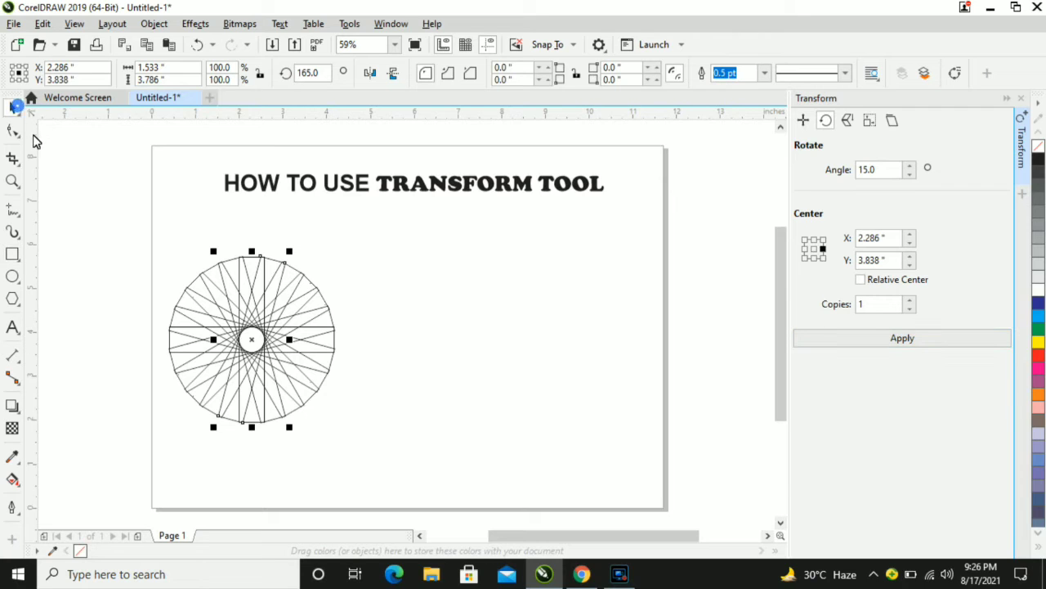
left_click(107, 252)
left_click_drag(93, 234, 410, 451)
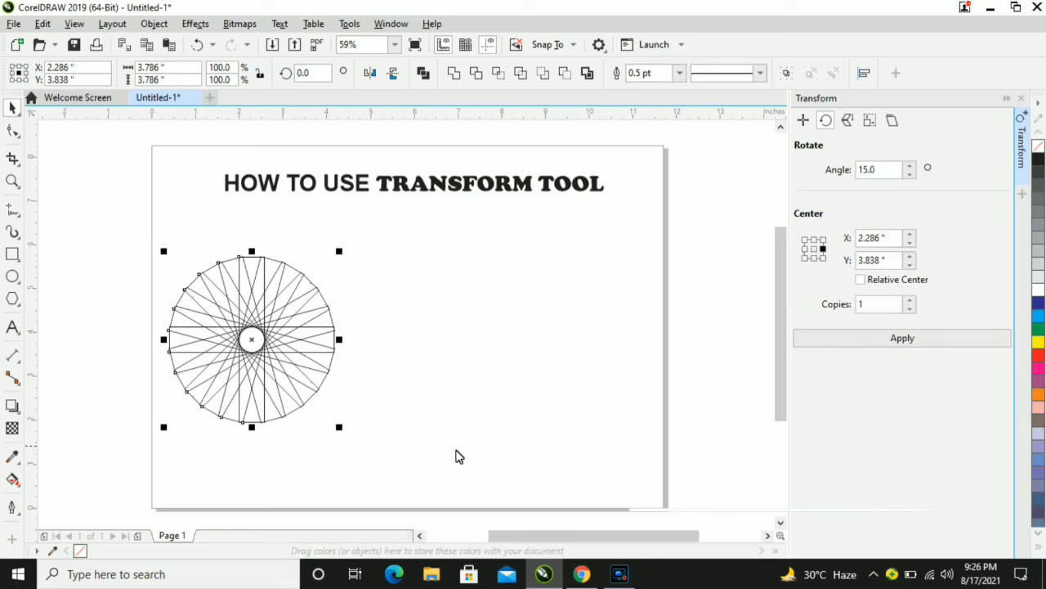
left_click(1036, 358)
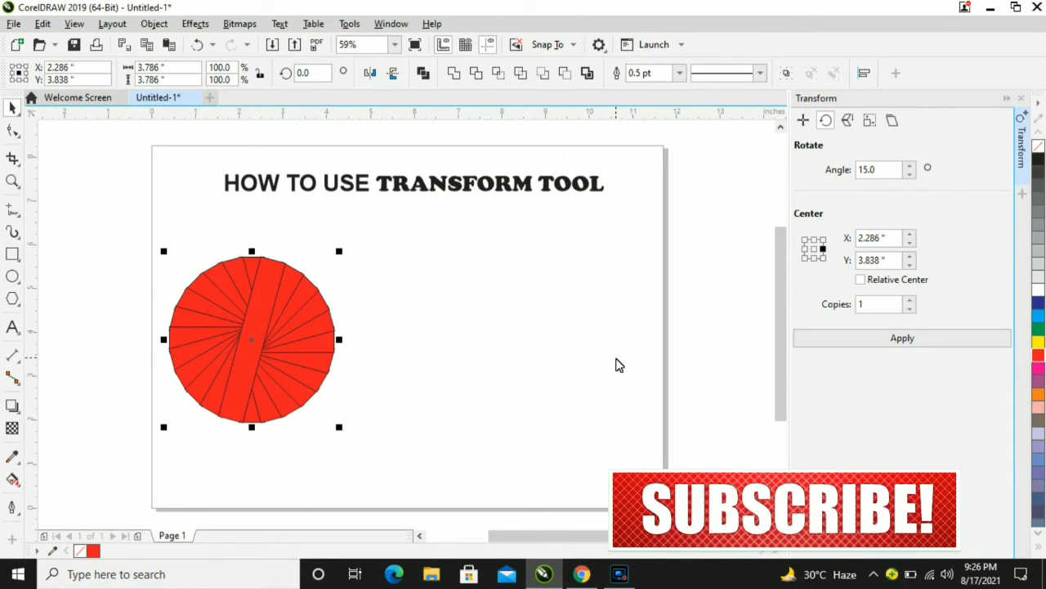
Step: Combine the red rectangles into a single object and view the resulting pattern up close
key("ctrl+l")
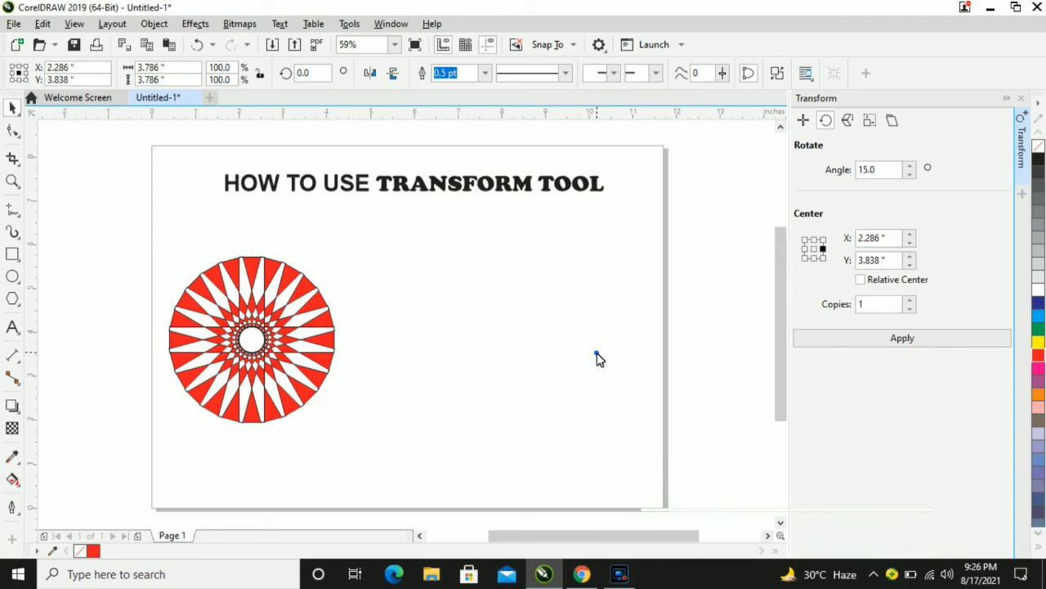
left_click(596, 353)
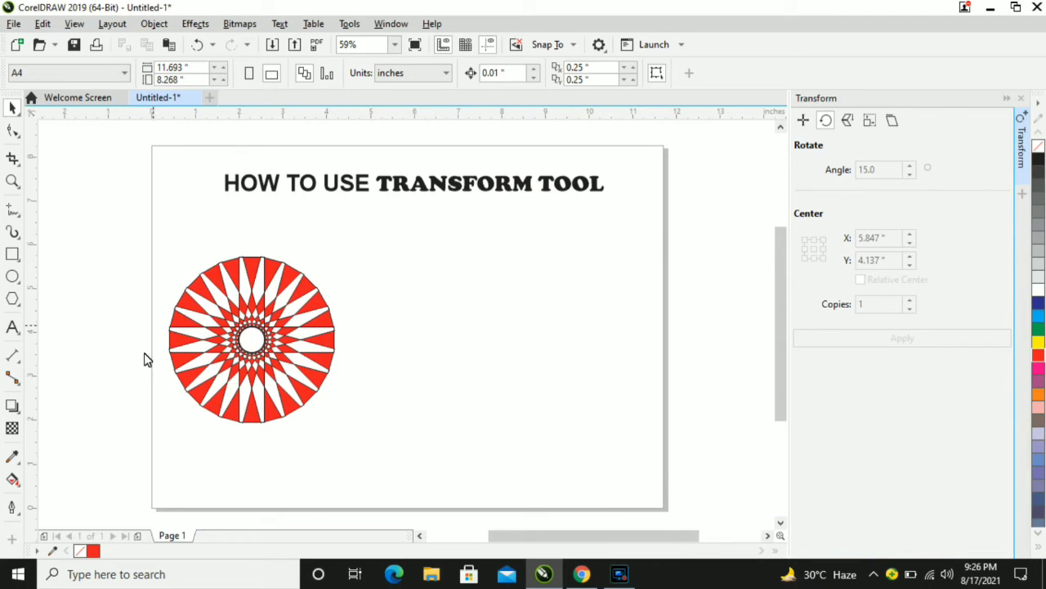
left_click(12, 184)
left_click_drag(133, 227, 385, 483)
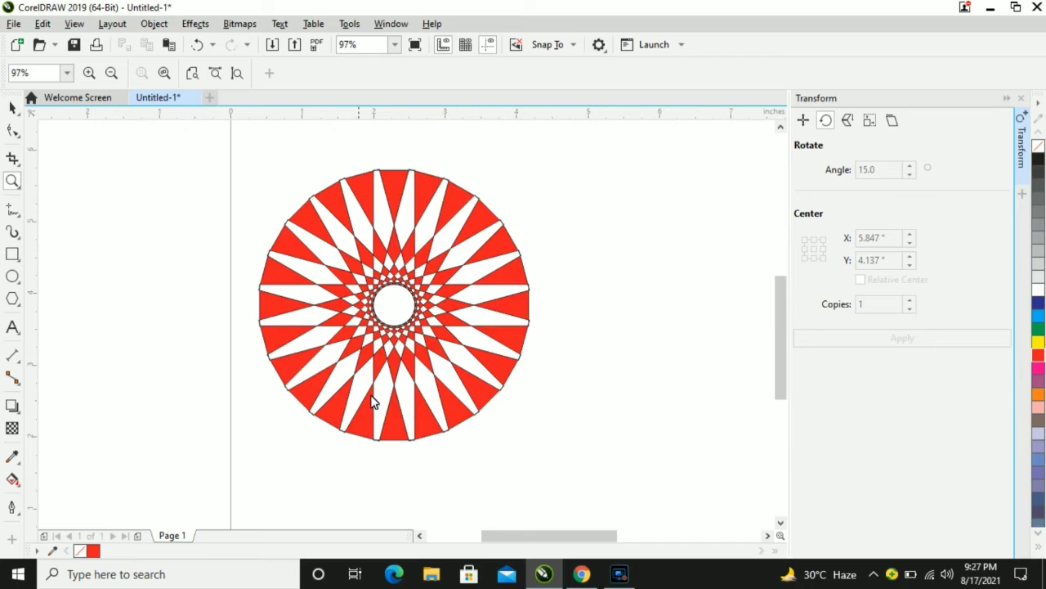
Step: Draw a tall rectangle about 0.75 by 4.4 inches beside the red circular pattern, centered near X 6.9 inches on the page
right_click(379, 306)
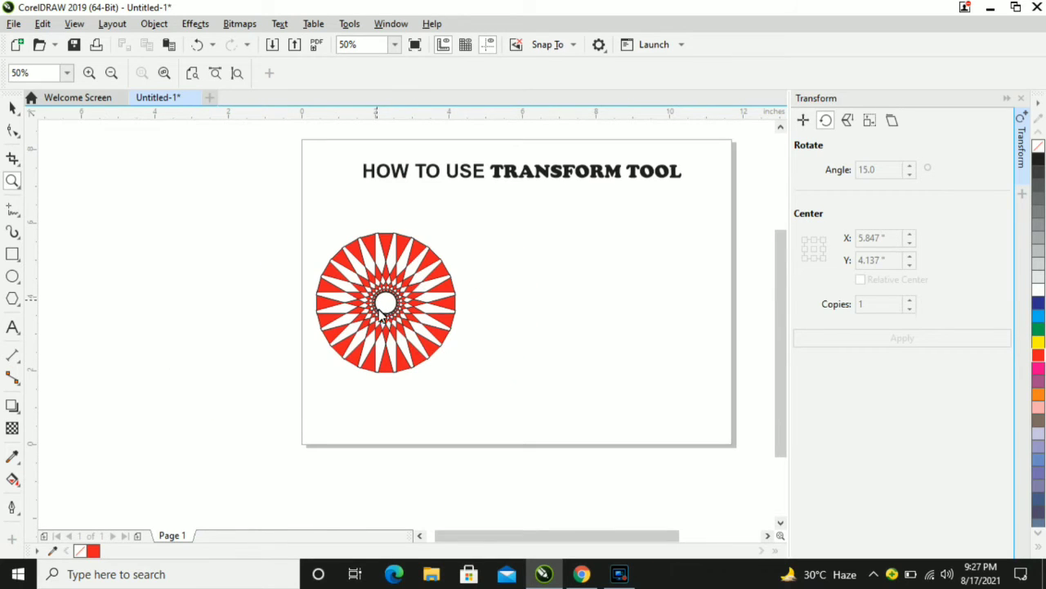
left_click(13, 254)
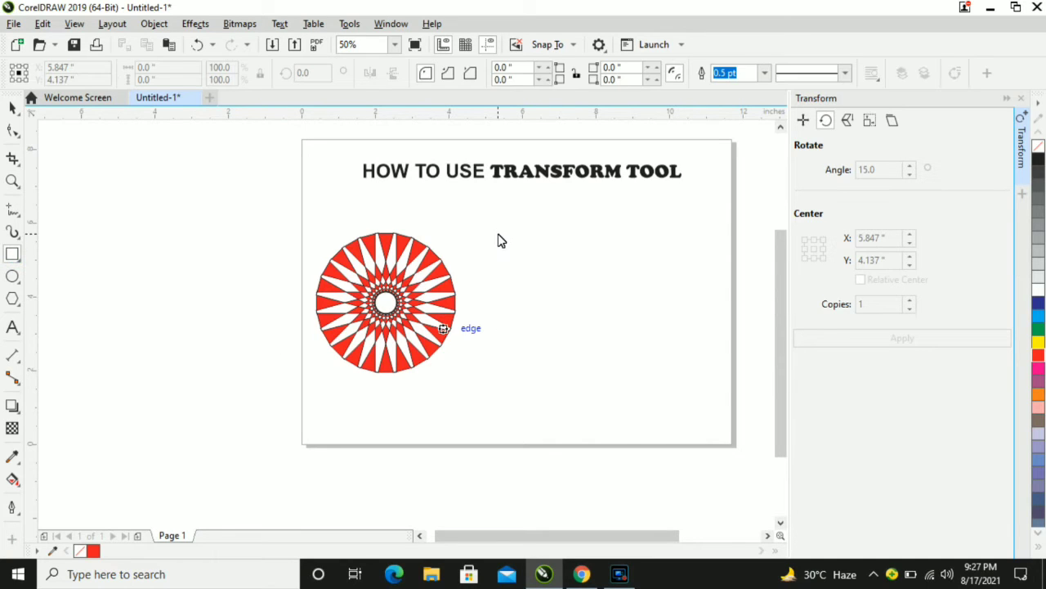
left_click_drag(504, 227, 532, 389)
left_click_drag(519, 309, 557, 309)
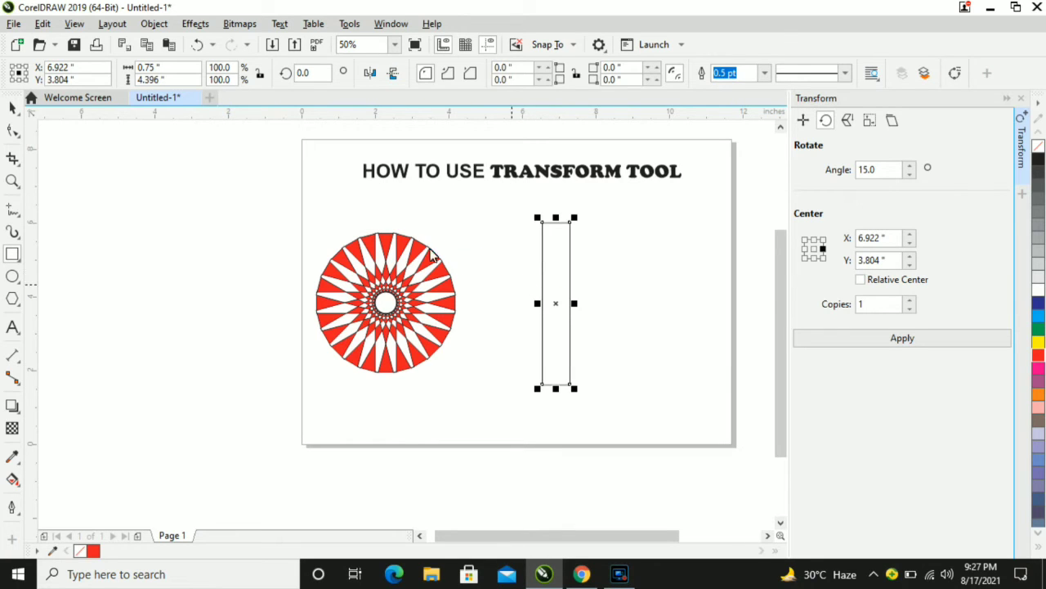
Step: Move the rectangle's rotation center outside it to about X 9.15, Y 3.7 inches and make 22 copies, each rotated a further 15 degrees
left_click(558, 311)
left_click_drag(621, 308, 639, 310)
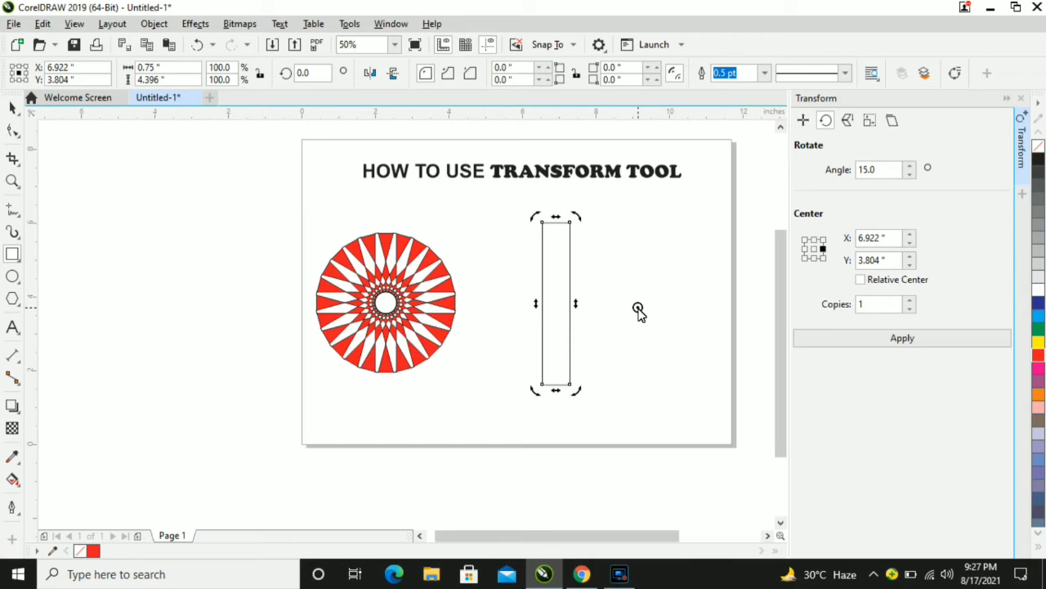
left_click(875, 341)
left_click(875, 341)
left_click(875, 342)
left_click(876, 342)
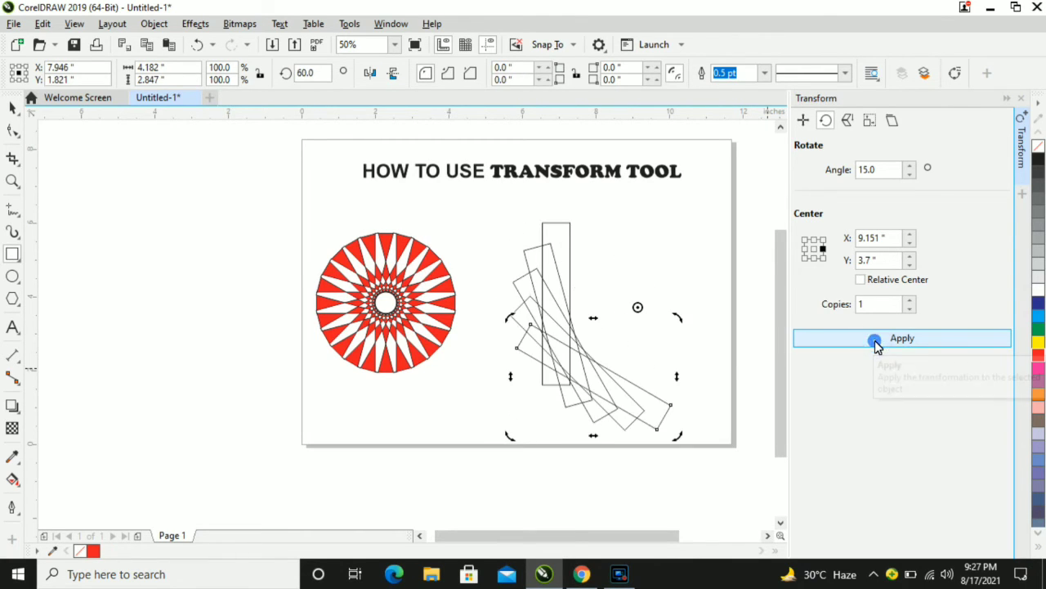
left_click(876, 342)
left_click(876, 342)
left_click(875, 342)
left_click(875, 342)
left_click(875, 341)
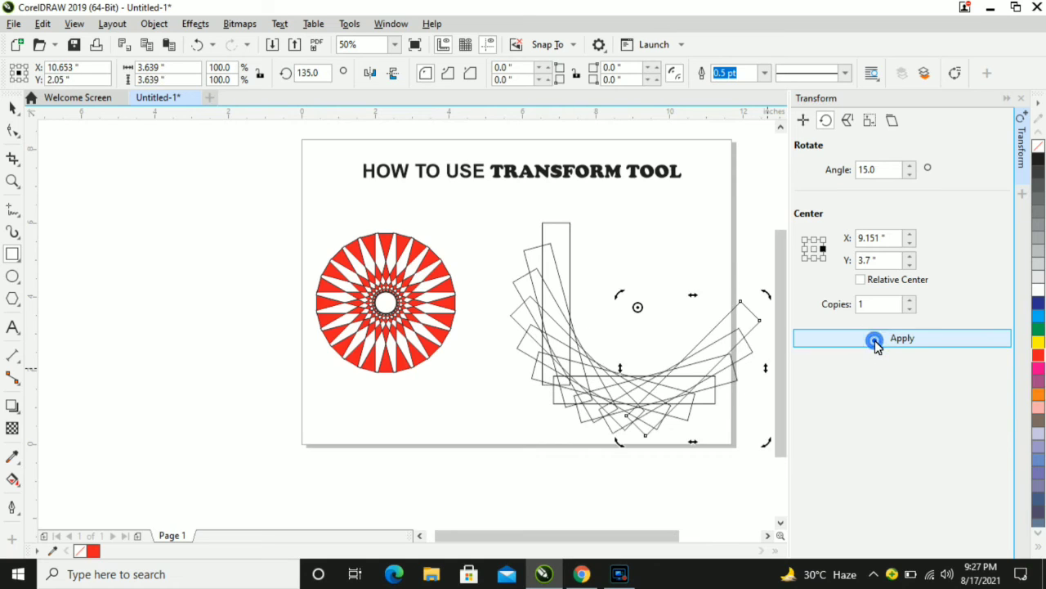
left_click(875, 342)
left_click(876, 341)
left_click(876, 342)
left_click(875, 342)
left_click(876, 342)
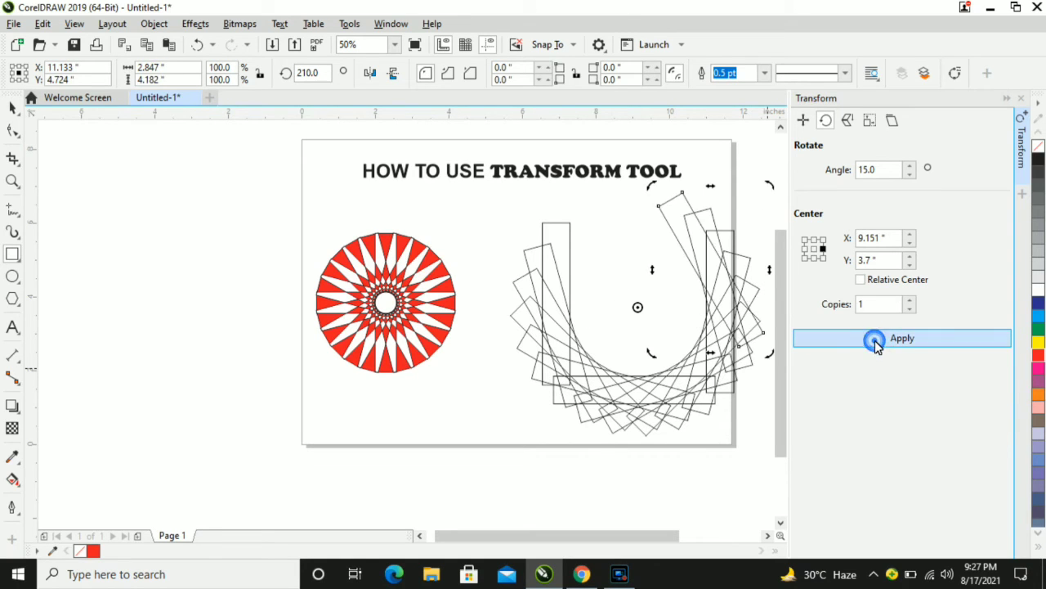
left_click(875, 342)
left_click(875, 341)
left_click(876, 342)
left_click(875, 342)
left_click(876, 342)
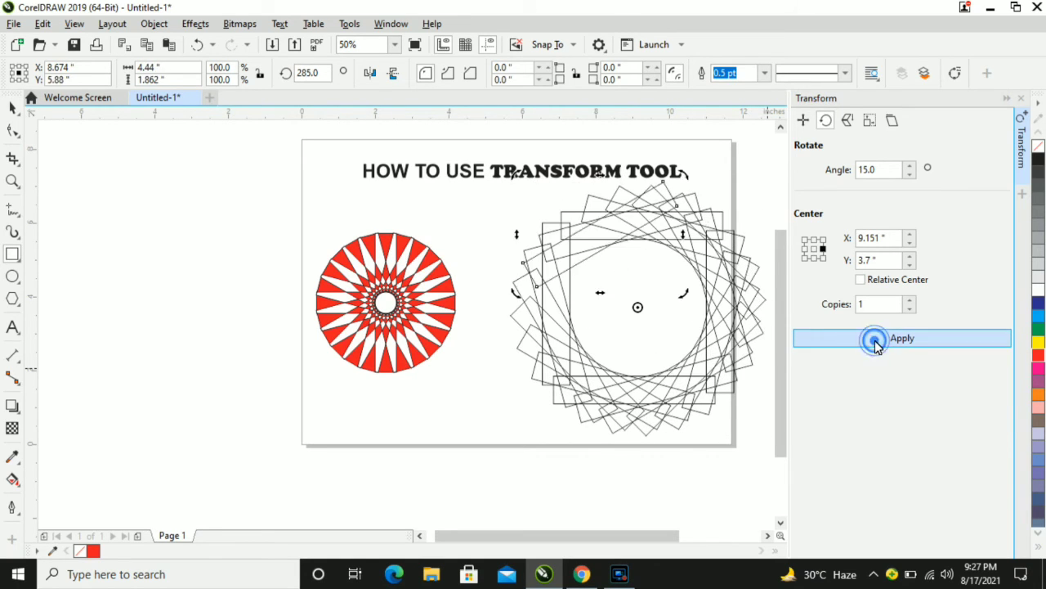
left_click(876, 342)
left_click(875, 342)
left_click(875, 342)
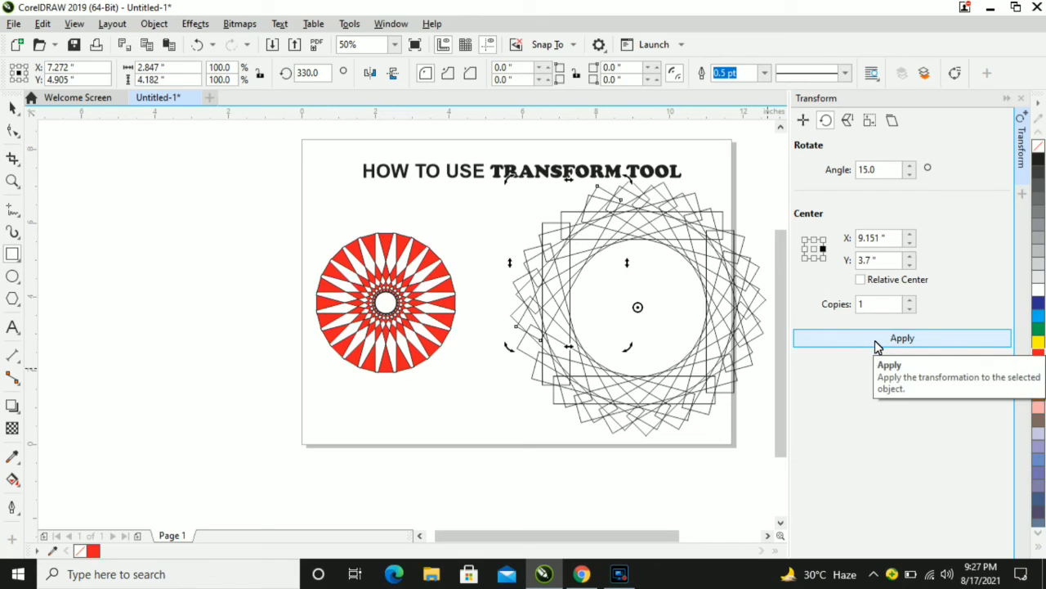
Step: Select all the rectangles of the new ring and fill them with red
left_click(12, 107)
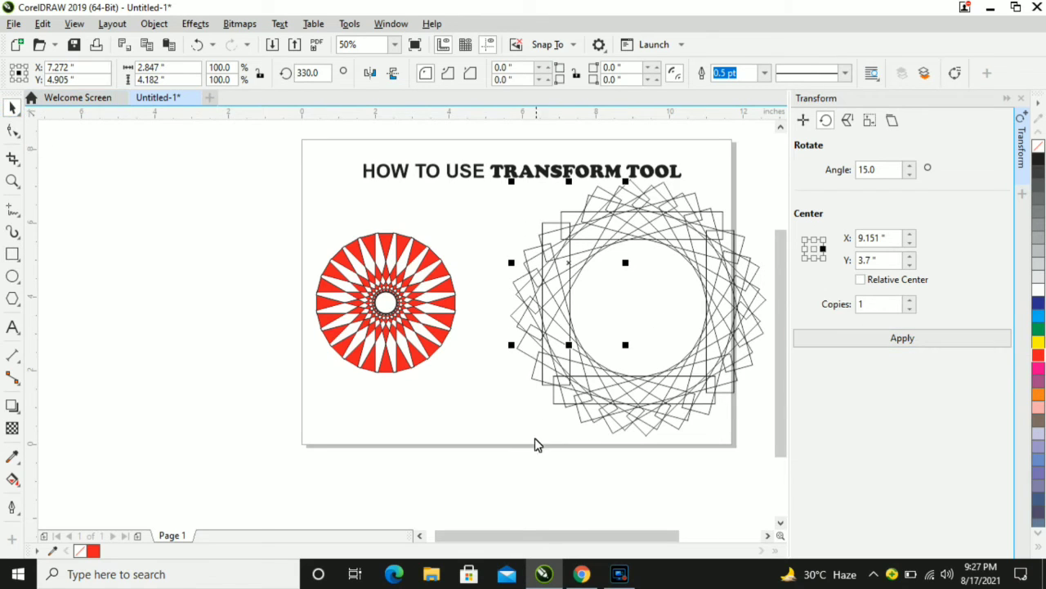
left_click_drag(491, 456, 677, 180)
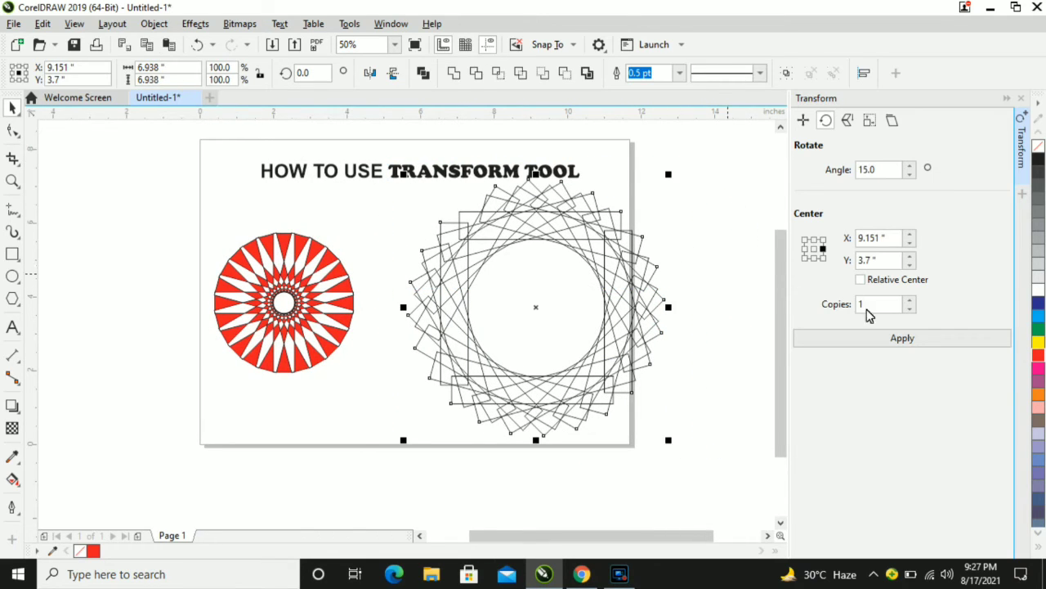
left_click(1038, 354)
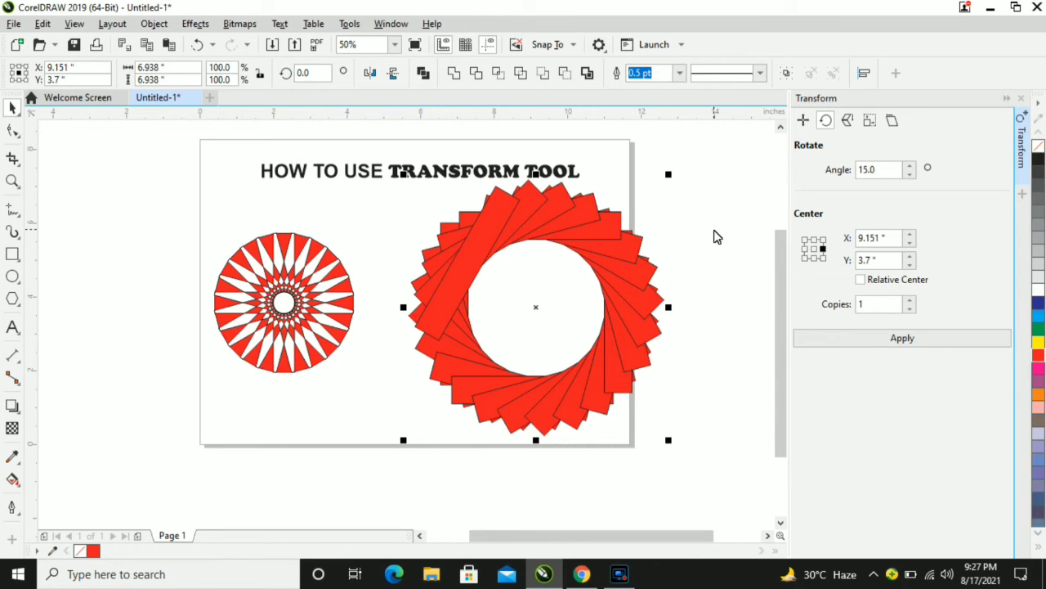
Step: Combine the red ring's rectangles into a single object and view the resulting pattern up close and with the whole page
key("ctrl+l")
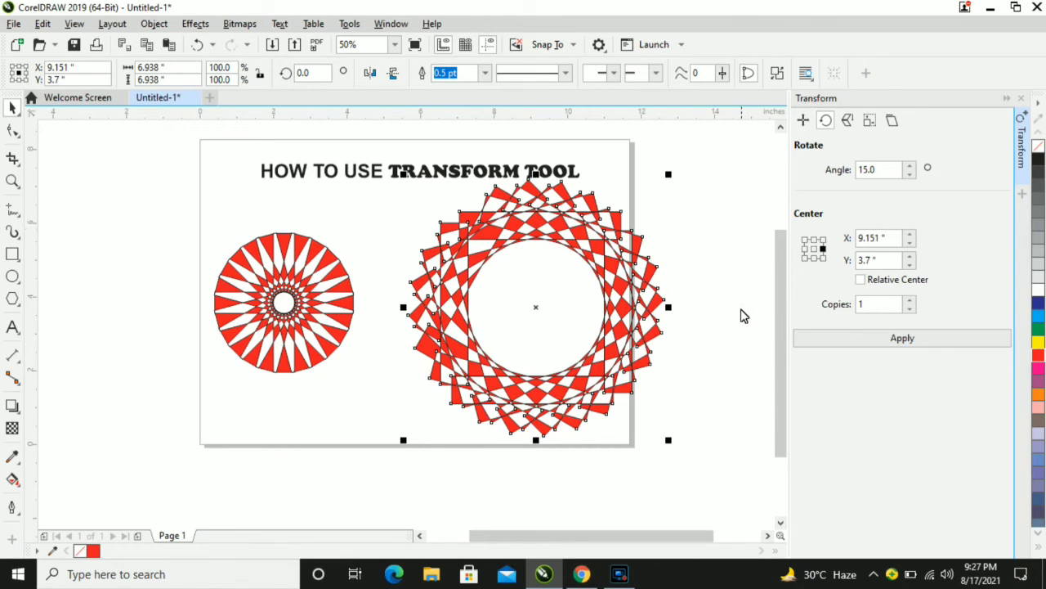
left_click(741, 312)
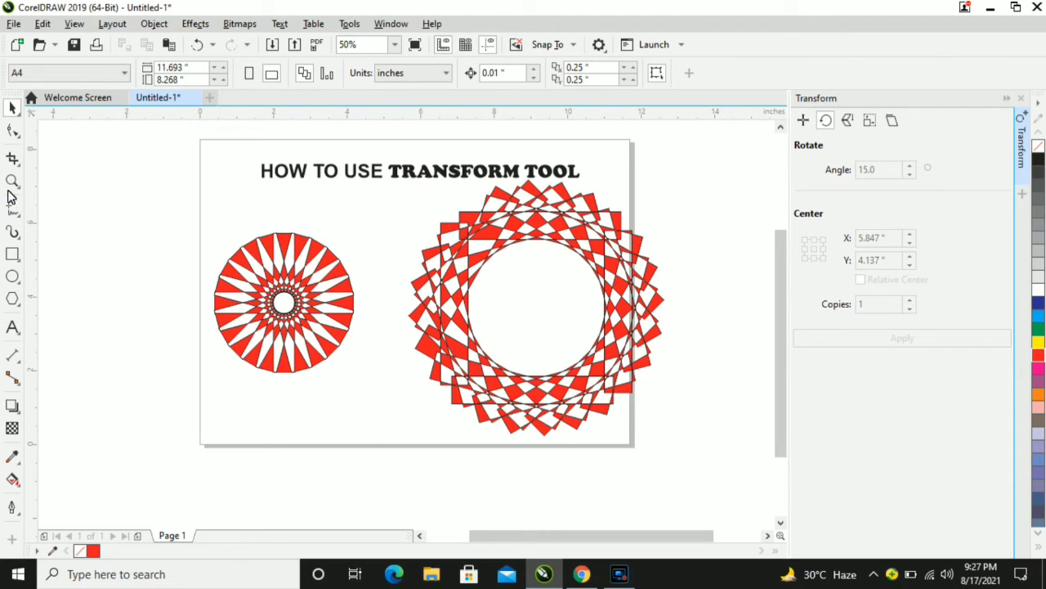
key("z")
left_click_drag(455, 194, 712, 489)
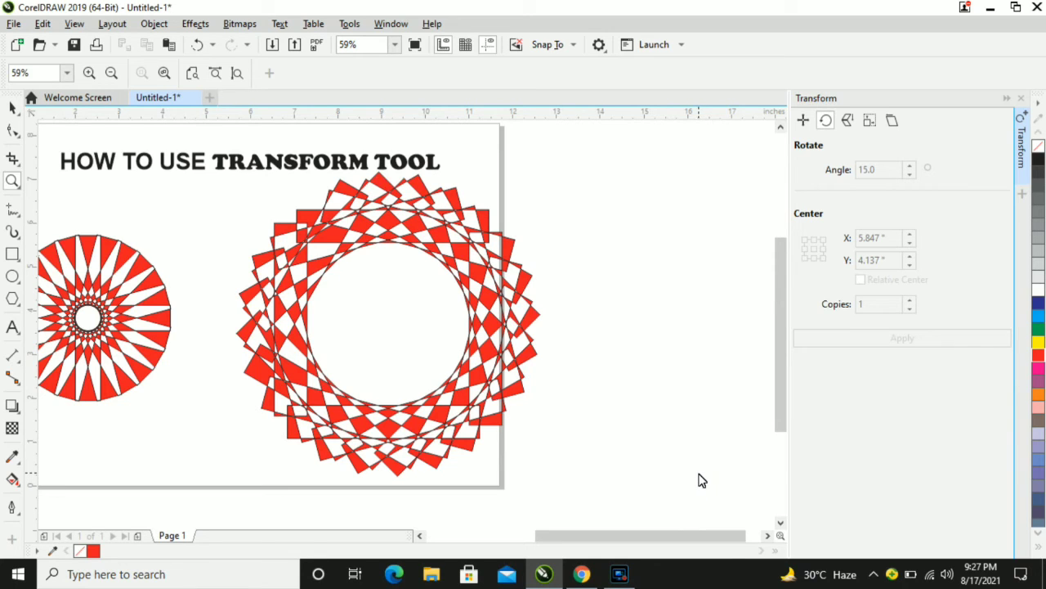
scroll(398, 345, "down", 2)
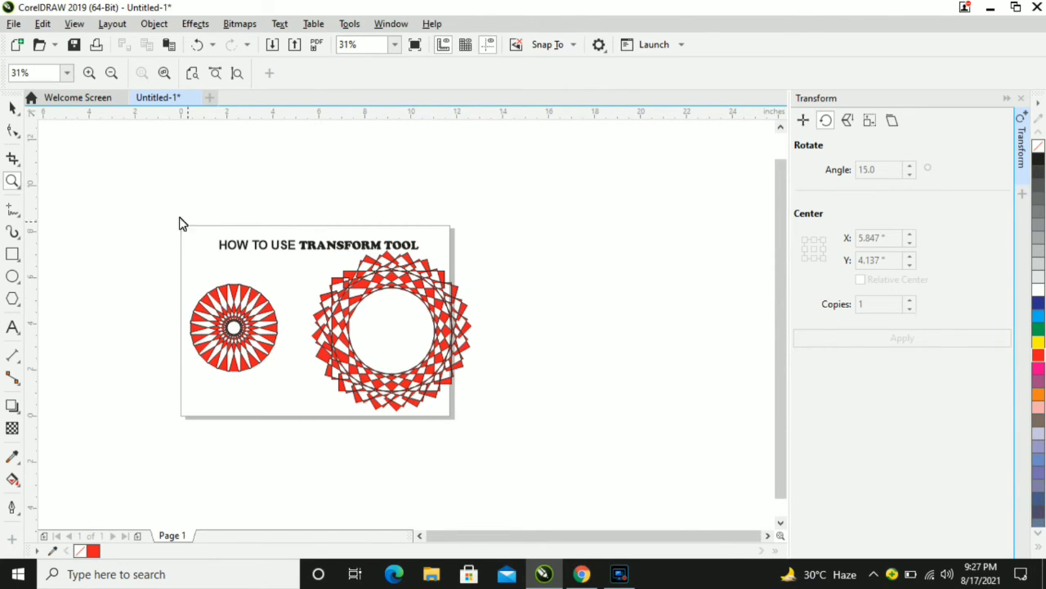
left_click_drag(162, 214, 477, 436)
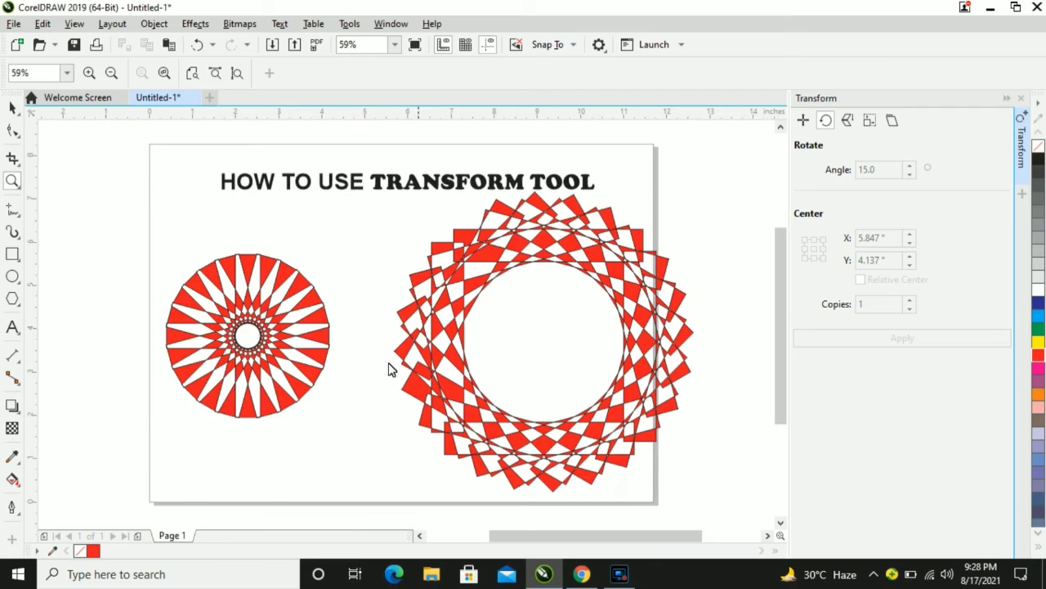
Step: Scale the ring pattern down to about 4.6 inches across and move it inside the page at about X 7.9, Y 3.9 inches
key("space")
left_click_drag(763, 507, 415, 348)
left_click_drag(380, 198, 376, 182)
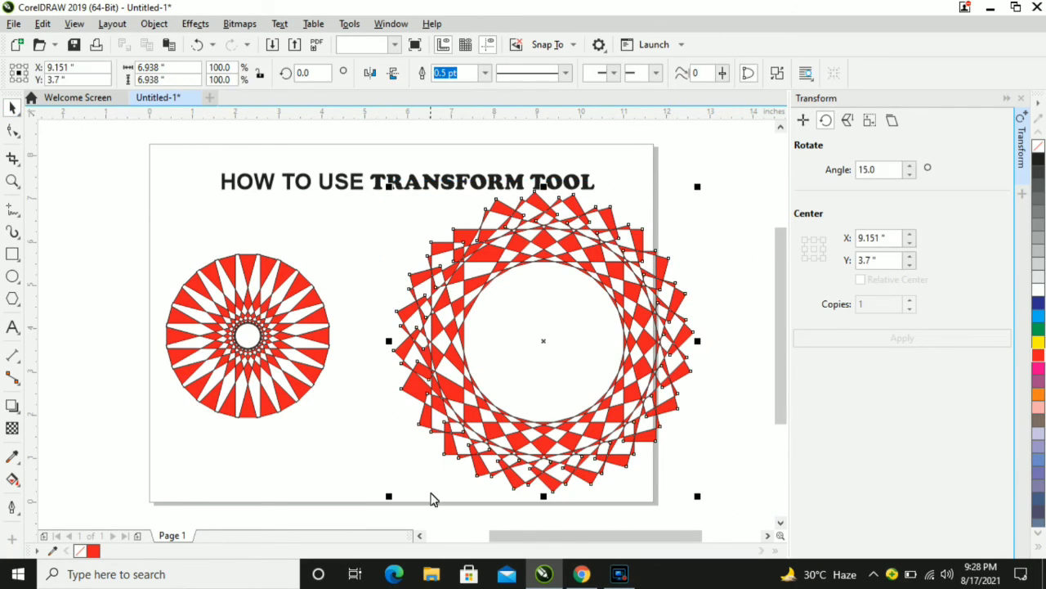
left_click_drag(383, 494, 505, 394)
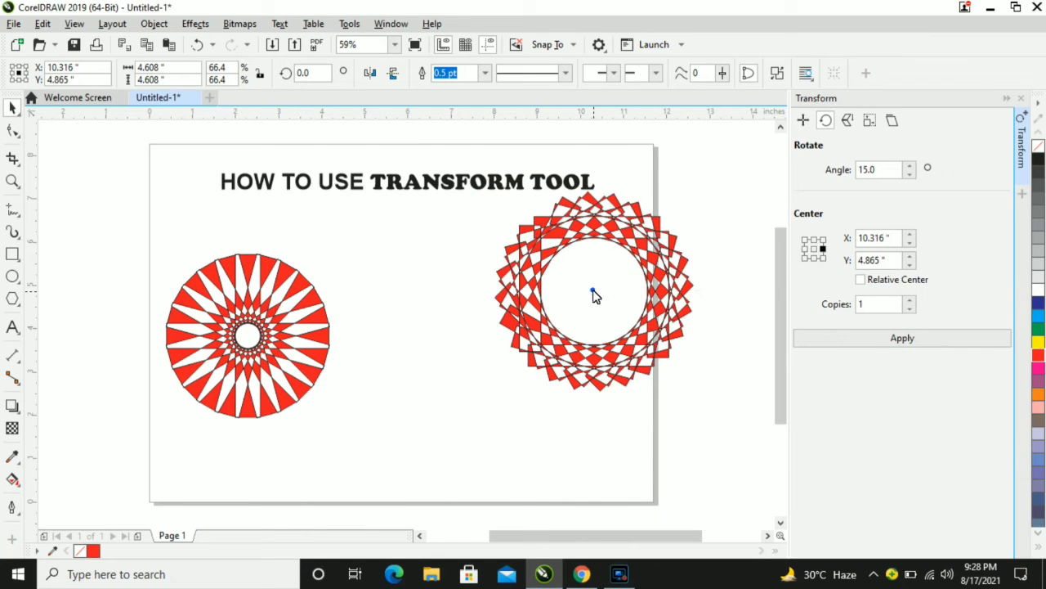
left_click_drag(593, 292, 491, 335)
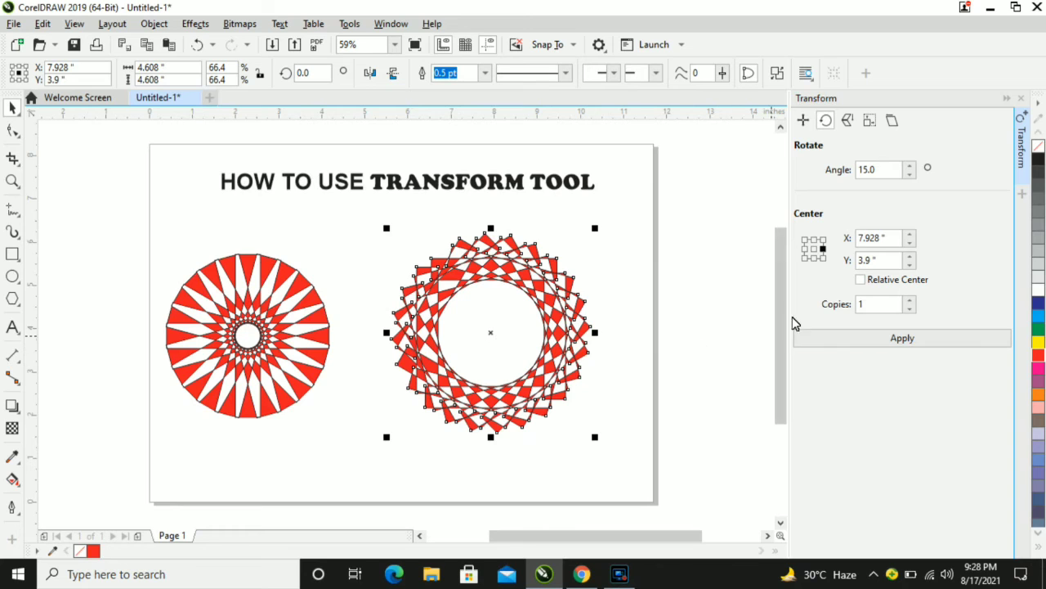
Step: Draw a circle about 2.4 inches in diameter across the page's lower edge, below the first pattern, replacing a discarded first attempt
left_click_drag(779, 327, 777, 397)
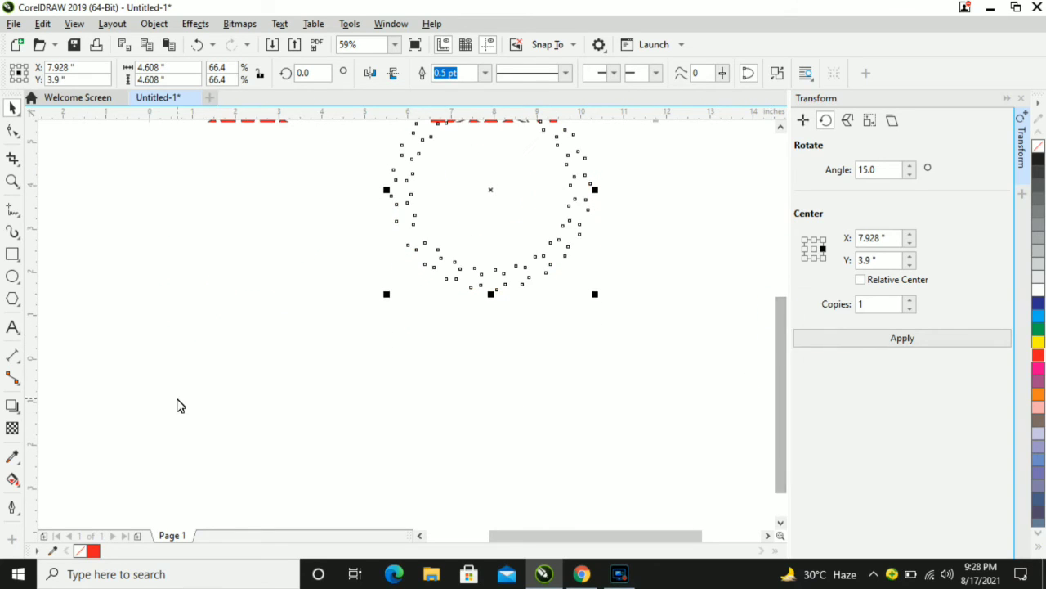
scroll(376, 282, "down", 3)
scroll(376, 272, "up", 3)
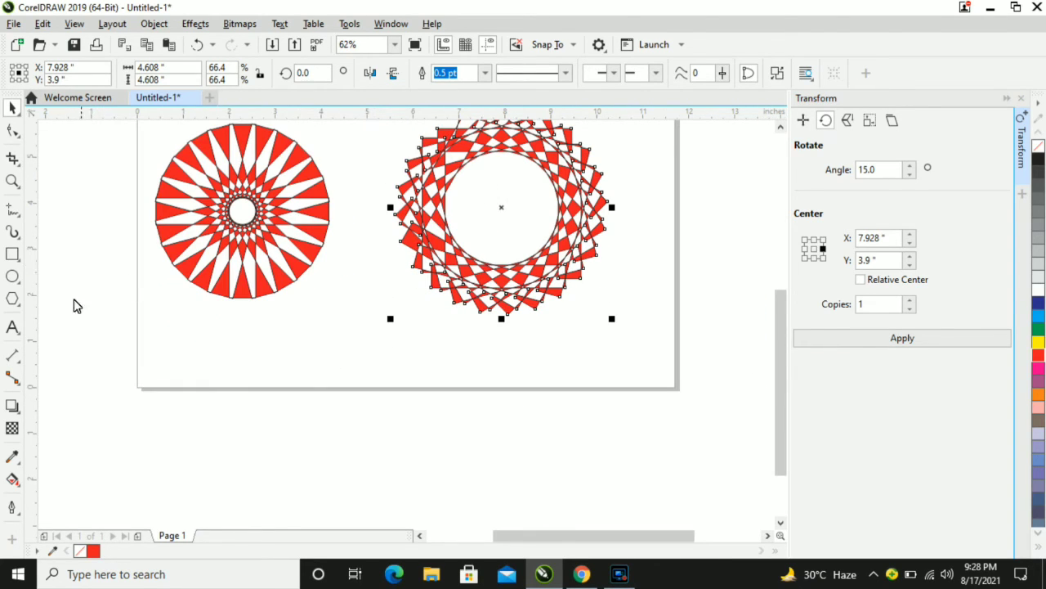
left_click(12, 279)
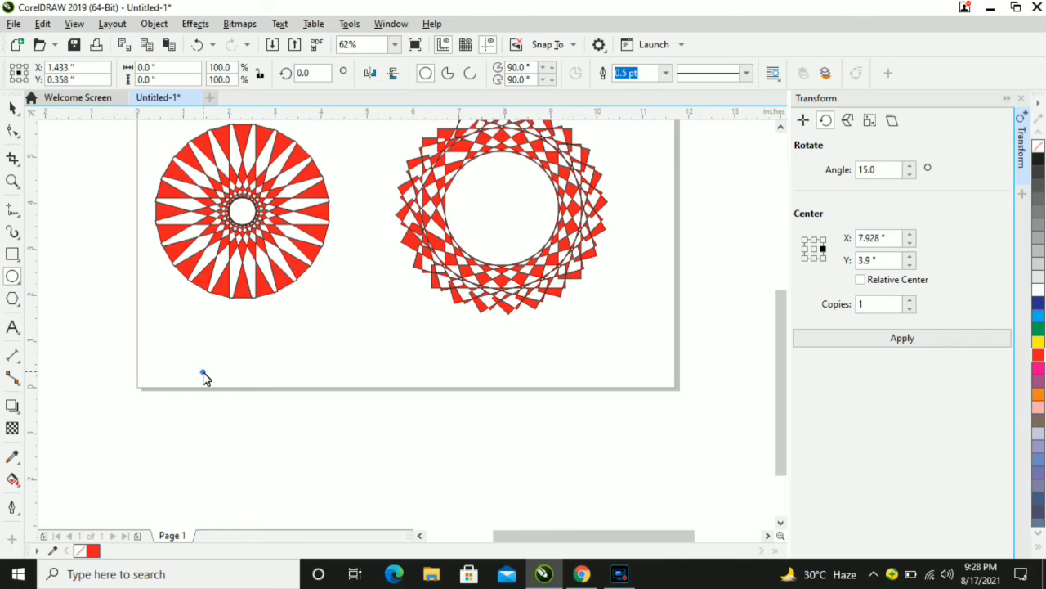
left_click_drag(204, 373, 269, 453)
key("Delete")
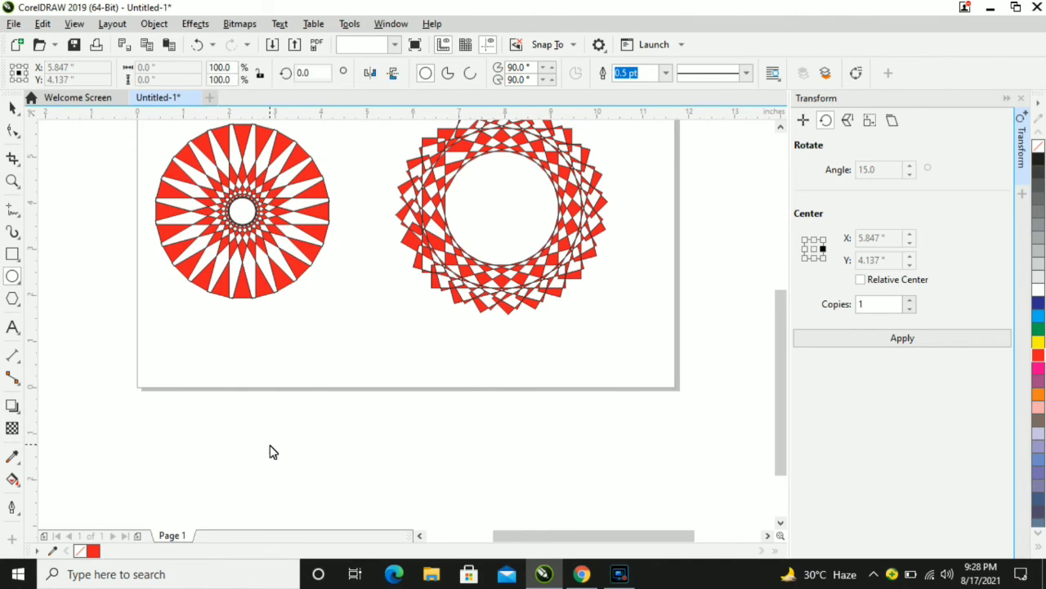
left_click_drag(226, 379, 321, 495)
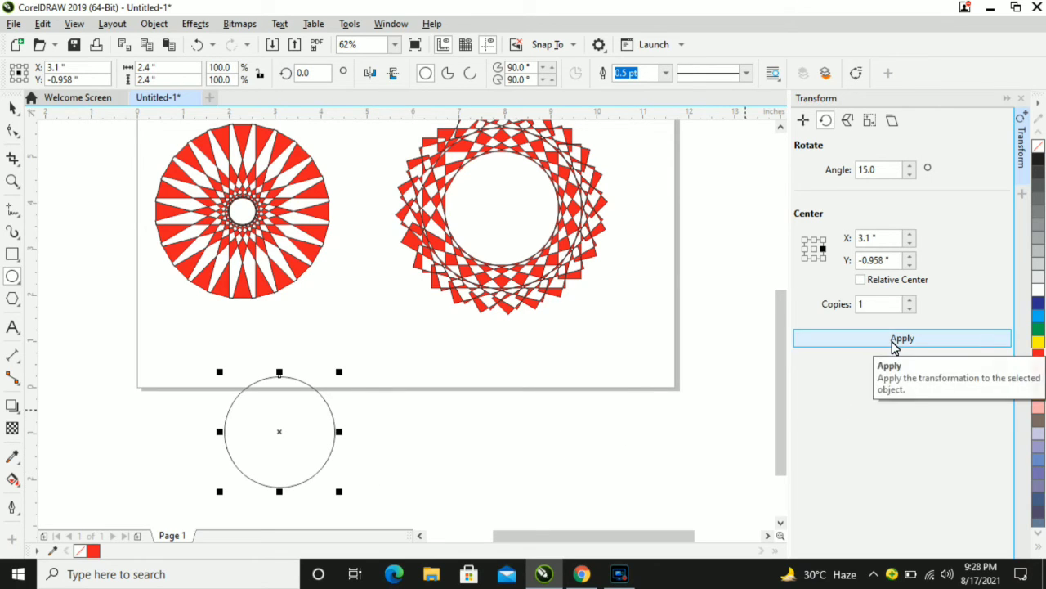
Step: Try making copies of the circle rotated 15 degrees about its own center, and undo each attempt
left_click(893, 342)
left_click(894, 342)
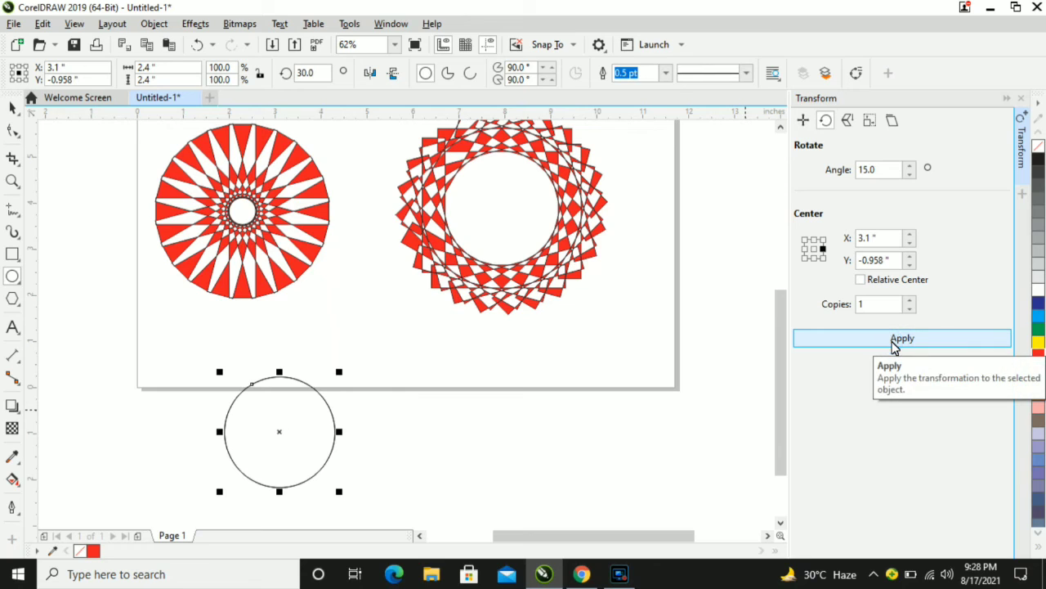
key("ctrl+z")
key("ctrl+z")
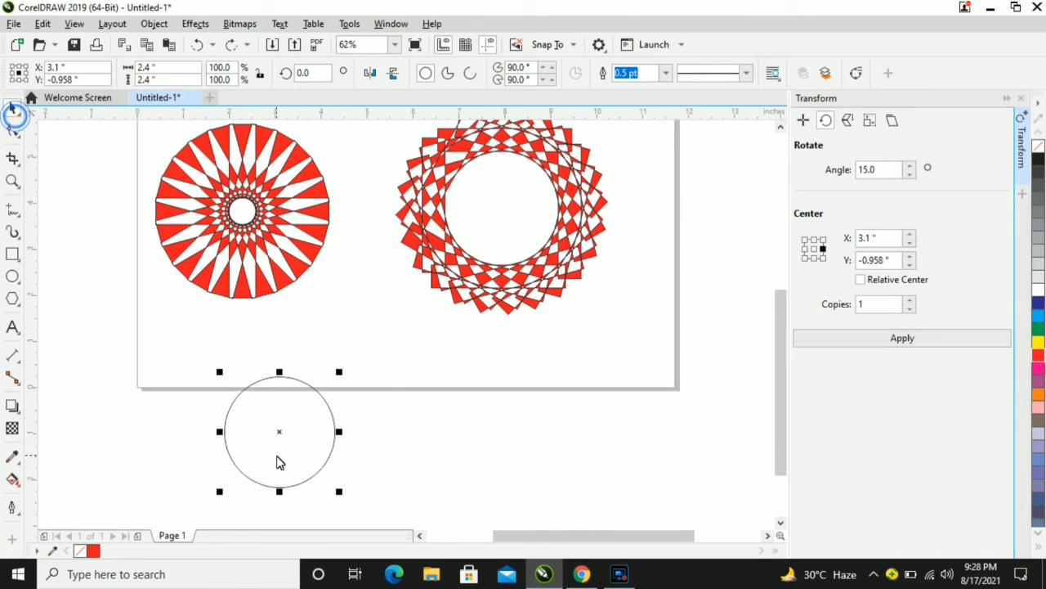
left_click(278, 459)
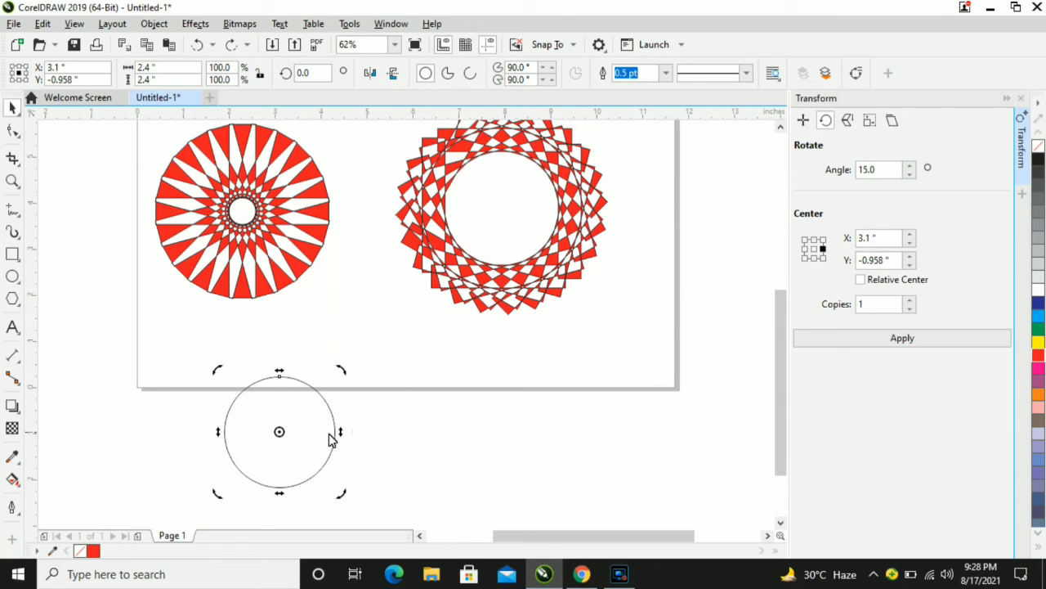
left_click(899, 338)
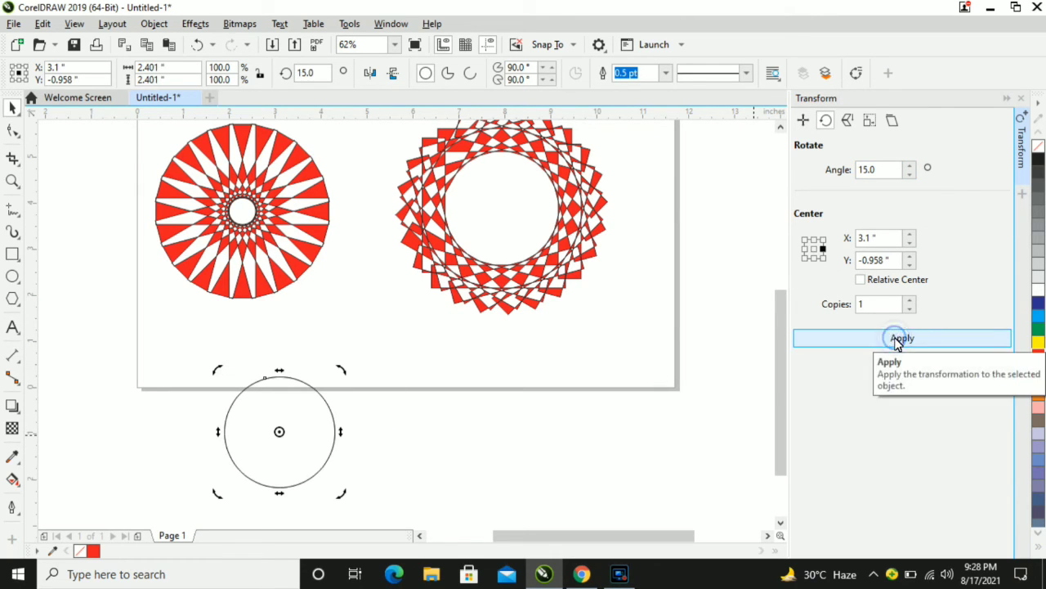
key("ctrl+z")
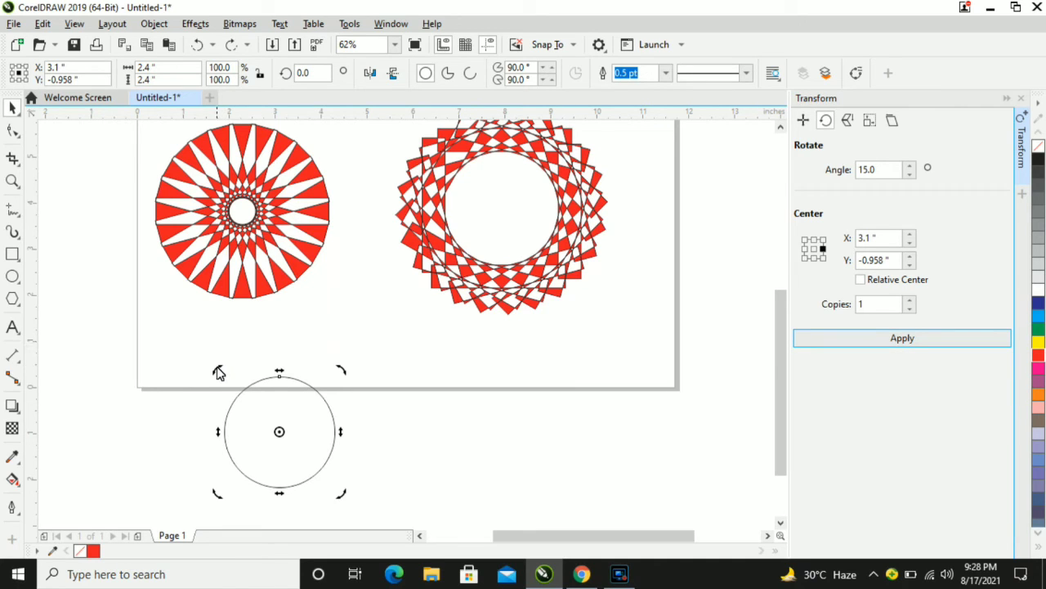
Step: Rotate the circle freehand by about 21.8 degrees around its center and reselect it
left_click_drag(218, 373, 235, 413)
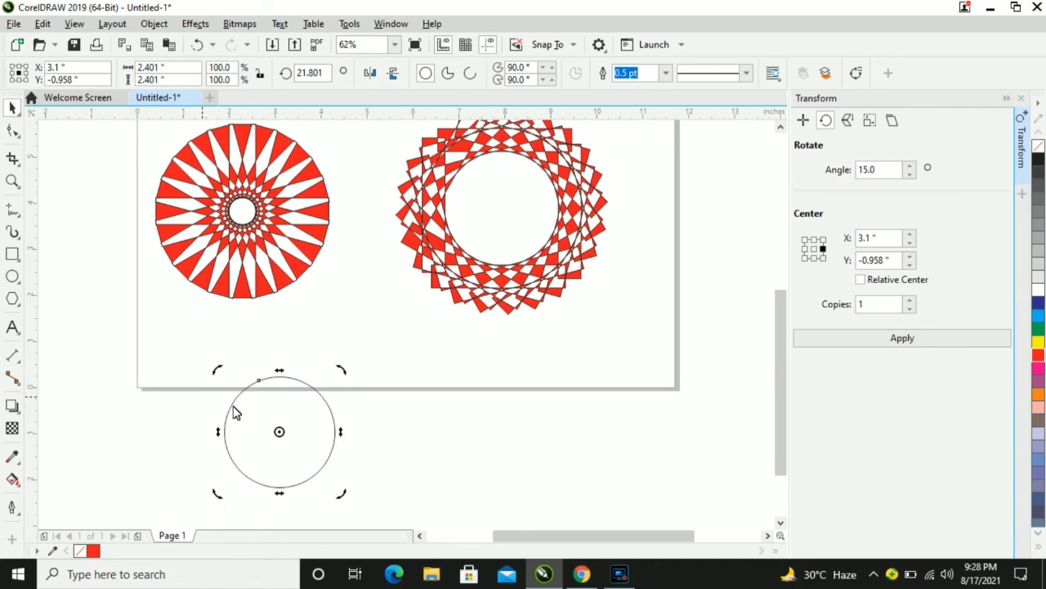
left_click(461, 428)
left_click(286, 420)
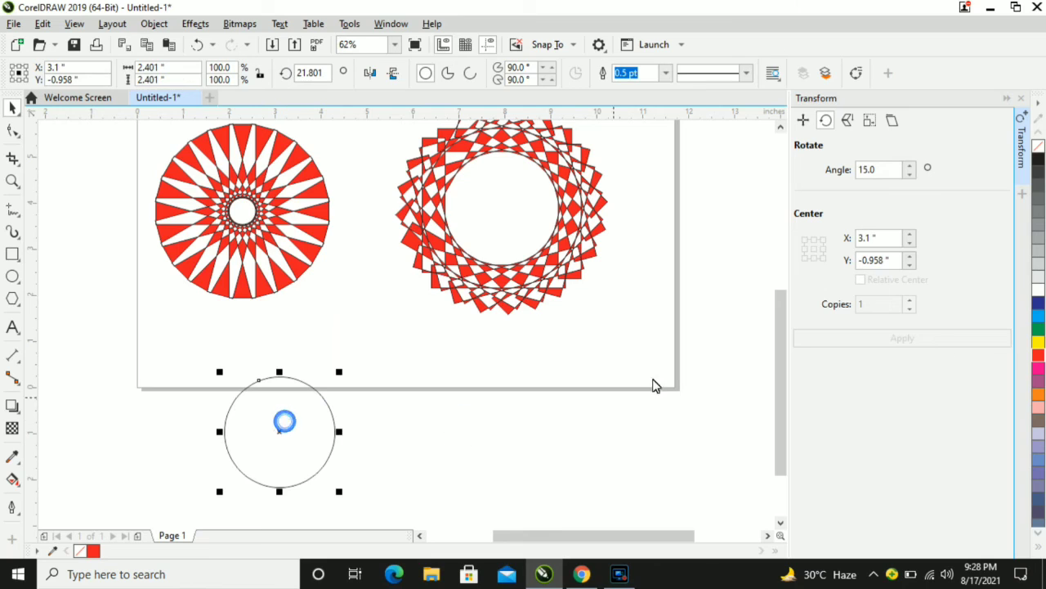
Step: Try making two copies of the circle rotated 15 degrees about its own center
left_click(909, 169)
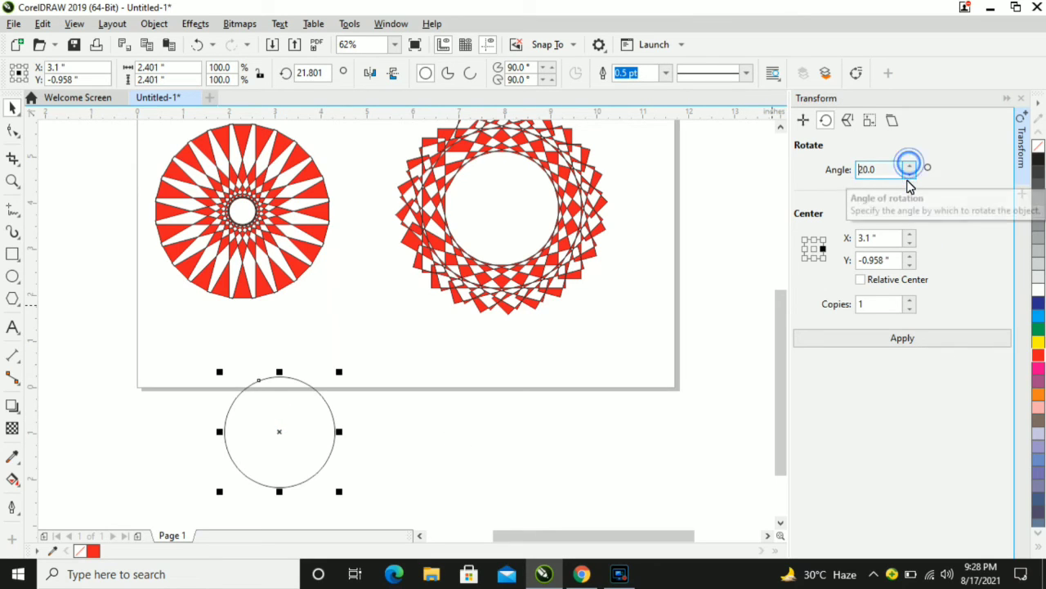
left_click(908, 180)
left_click(910, 169)
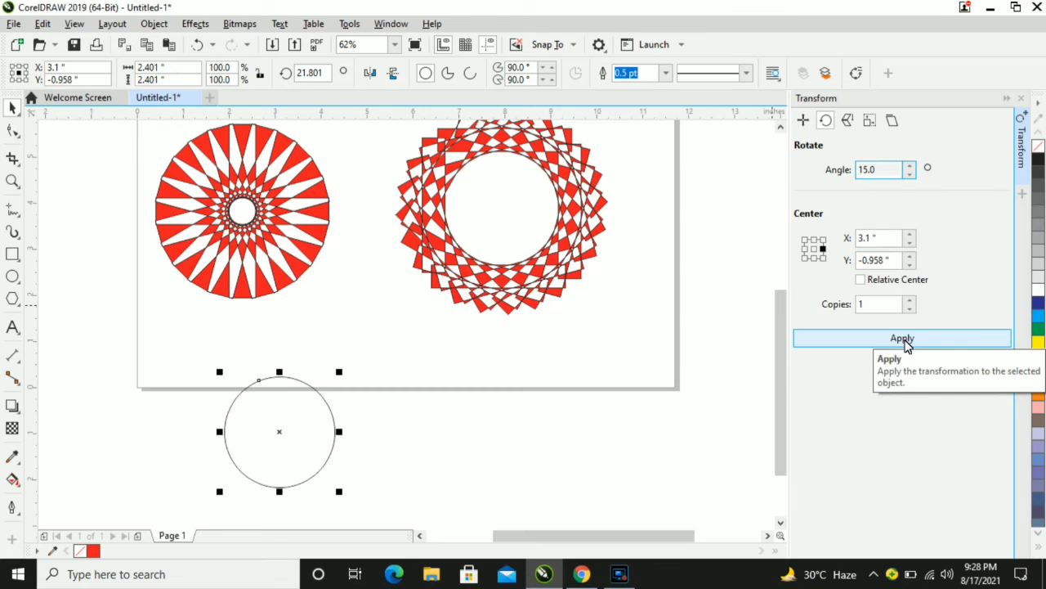
left_click(910, 300)
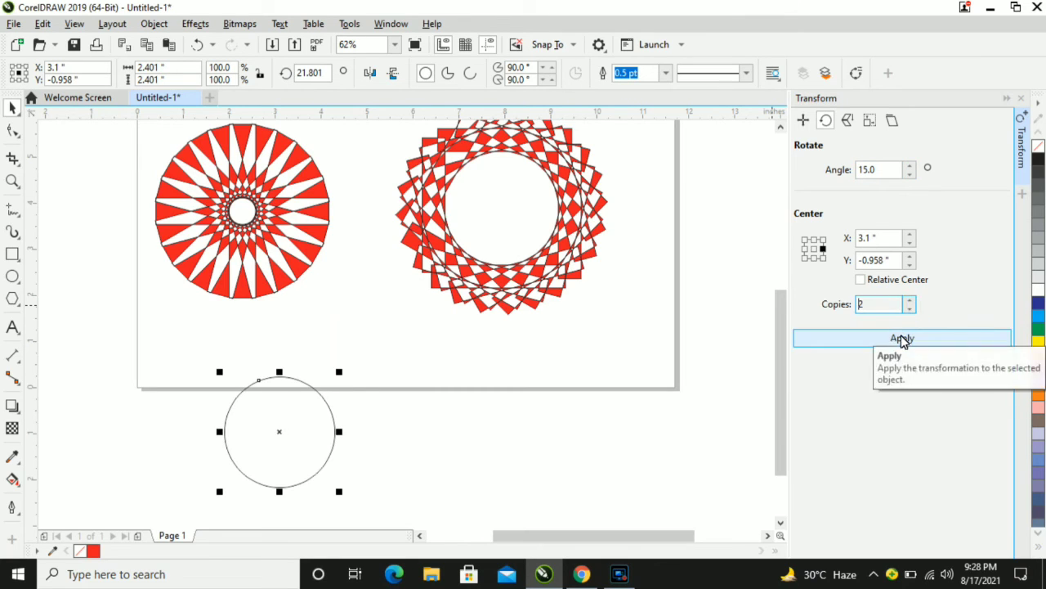
left_click(903, 338)
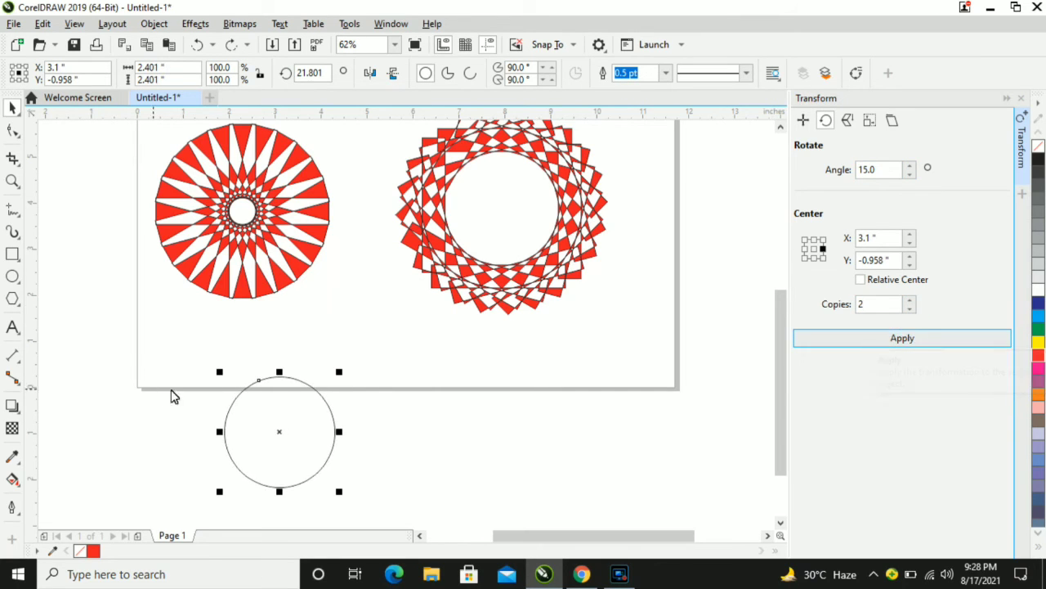
Step: Move the circle's rotation center outside its right edge, to about X 5.2, Y -1.0 inches, and set the number of copies to 1
left_click(297, 401)
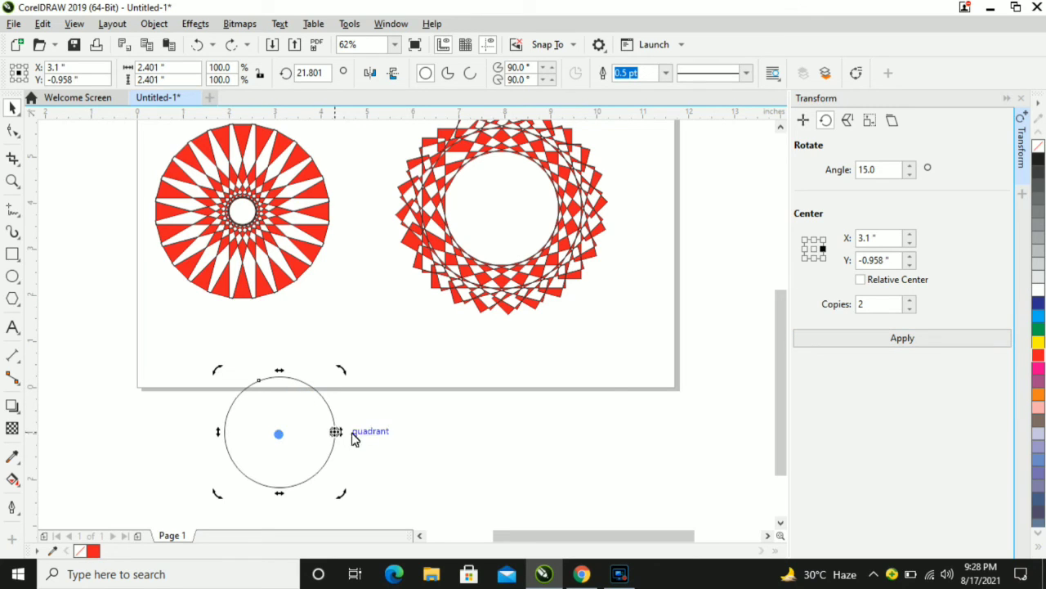
left_click_drag(353, 439, 396, 437)
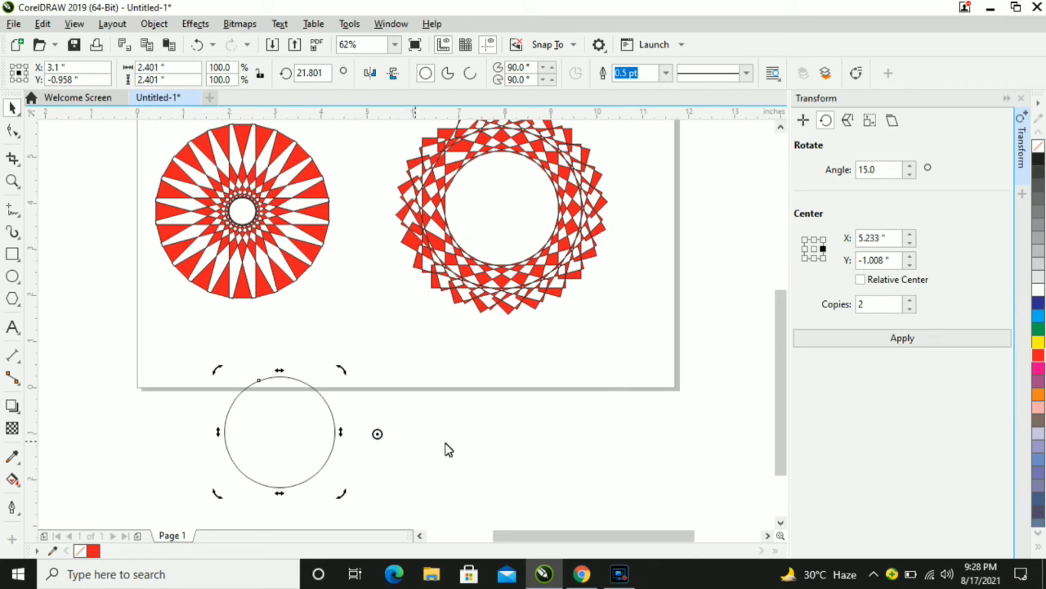
left_click(909, 309)
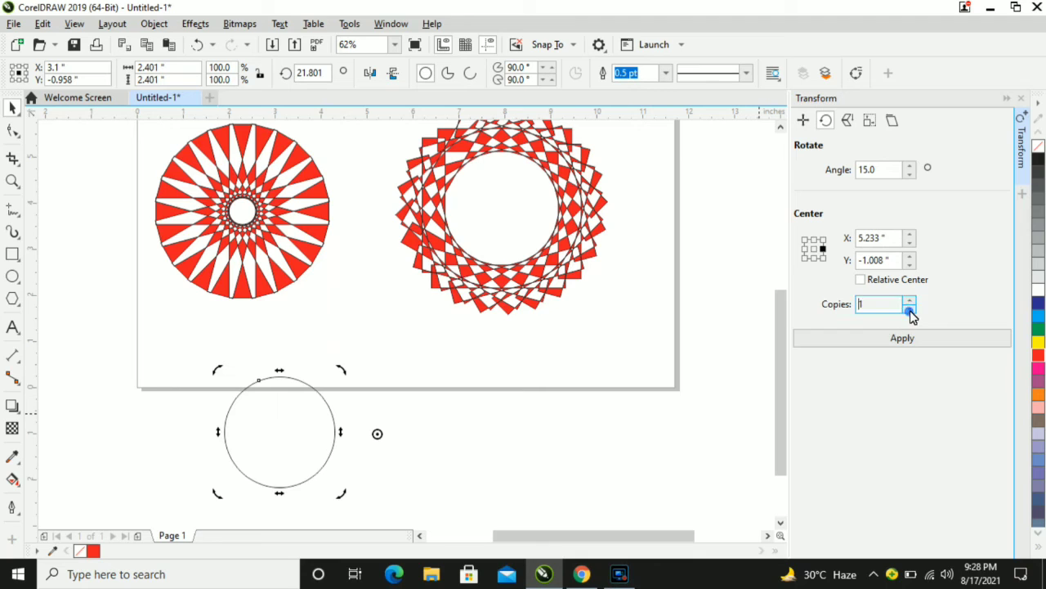
Step: Repeatedly apply a single copy rotated 15 degrees about the offset center until the circles form a complete ring
left_click(865, 340)
left_click(865, 340)
left_click(865, 340)
left_click(865, 340)
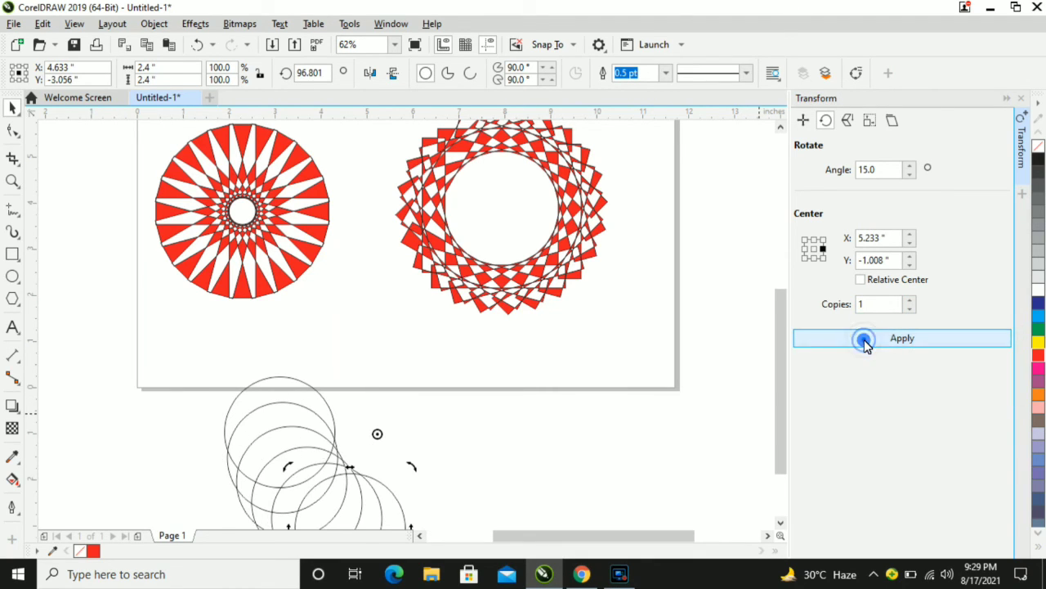
left_click(865, 340)
left_click(864, 340)
left_click(865, 340)
left_click(864, 340)
left_click(865, 340)
left_click(865, 340)
left_click(865, 341)
left_click(865, 340)
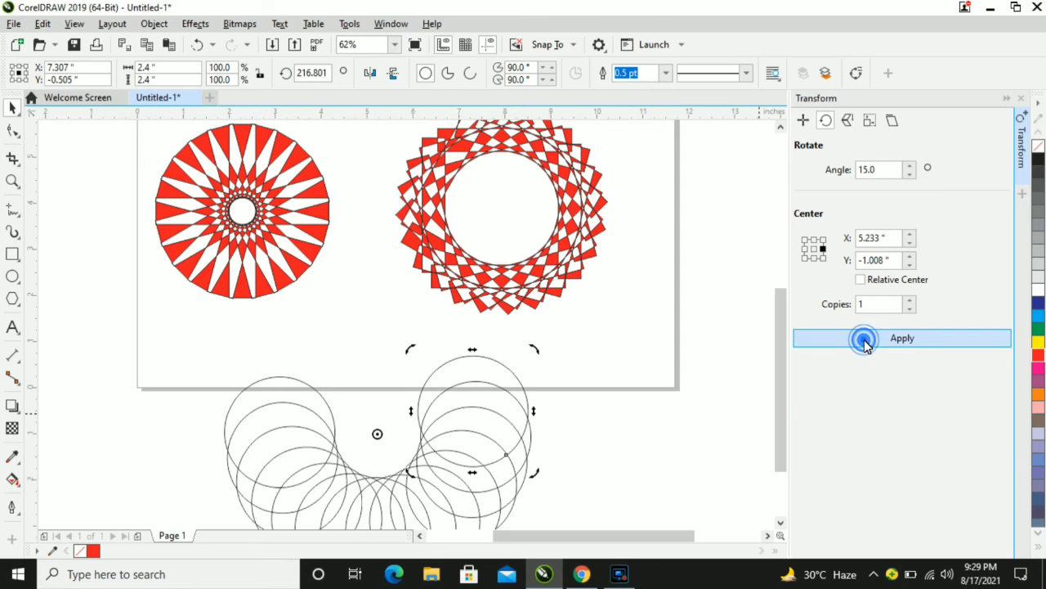
left_click(865, 340)
left_click(865, 340)
left_click(865, 340)
left_click(865, 340)
left_click(865, 340)
left_click(865, 340)
left_click(865, 340)
left_click(865, 340)
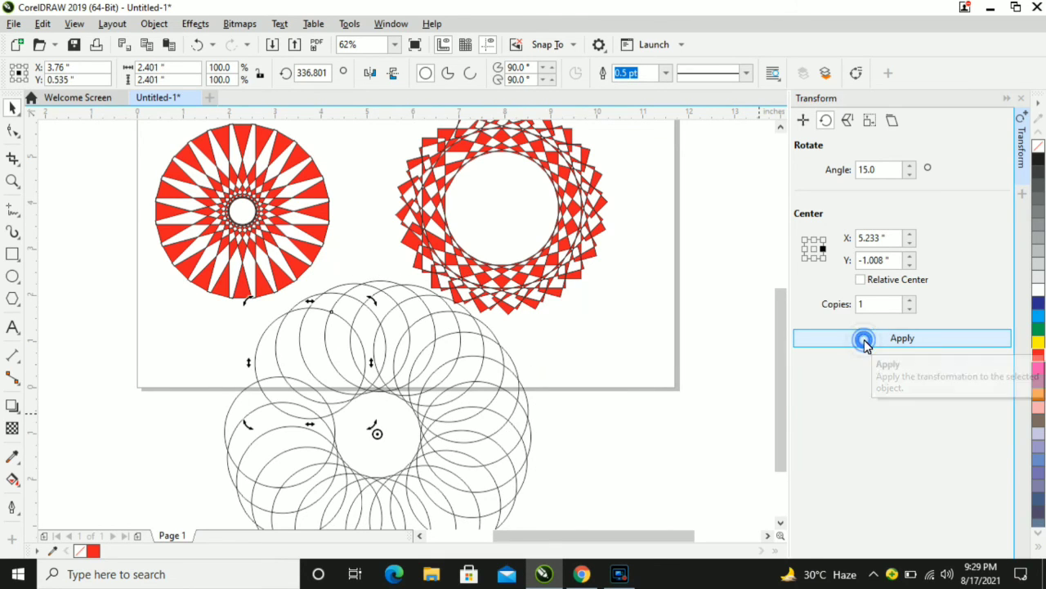
left_click(865, 340)
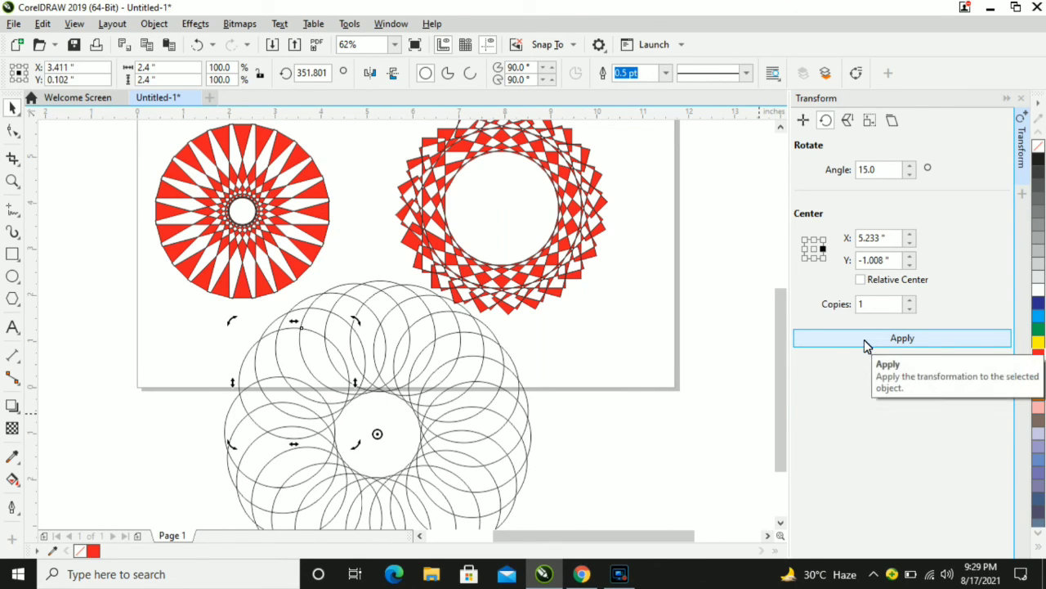
left_click(864, 339)
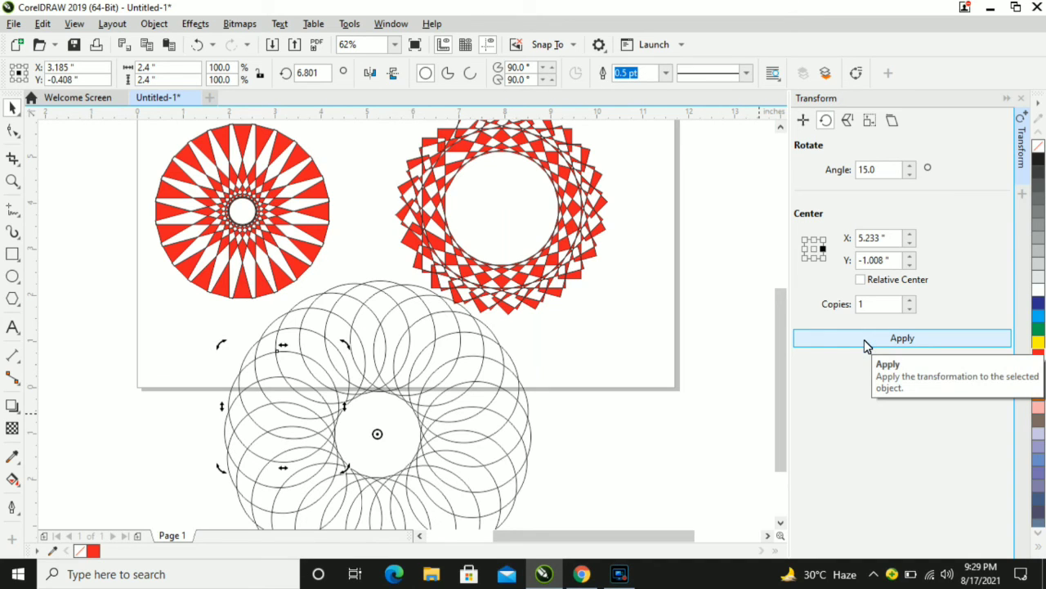
Step: Move the whole ring of circles to about X 4.6, Y -2.6 inches, and fill it with red
scroll(658, 340, "down", 2)
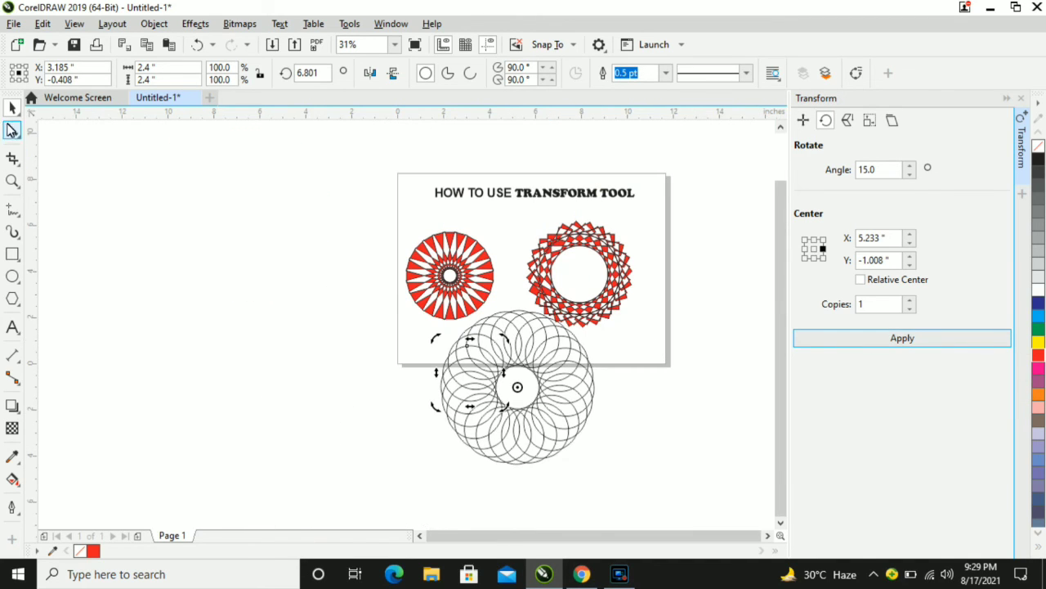
left_click(161, 327)
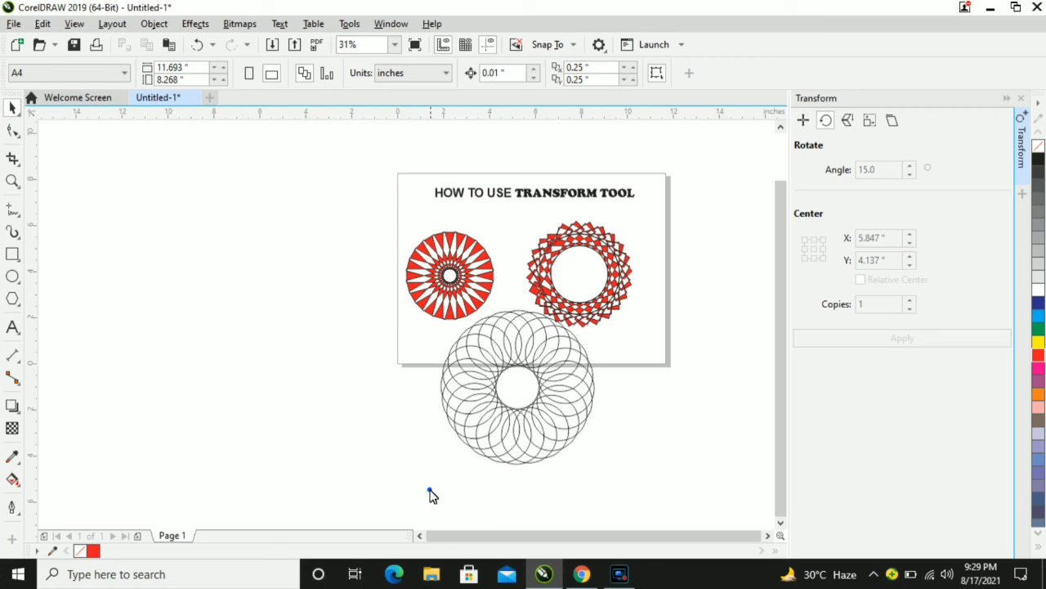
left_click_drag(430, 490, 609, 304)
left_click_drag(563, 342, 547, 378)
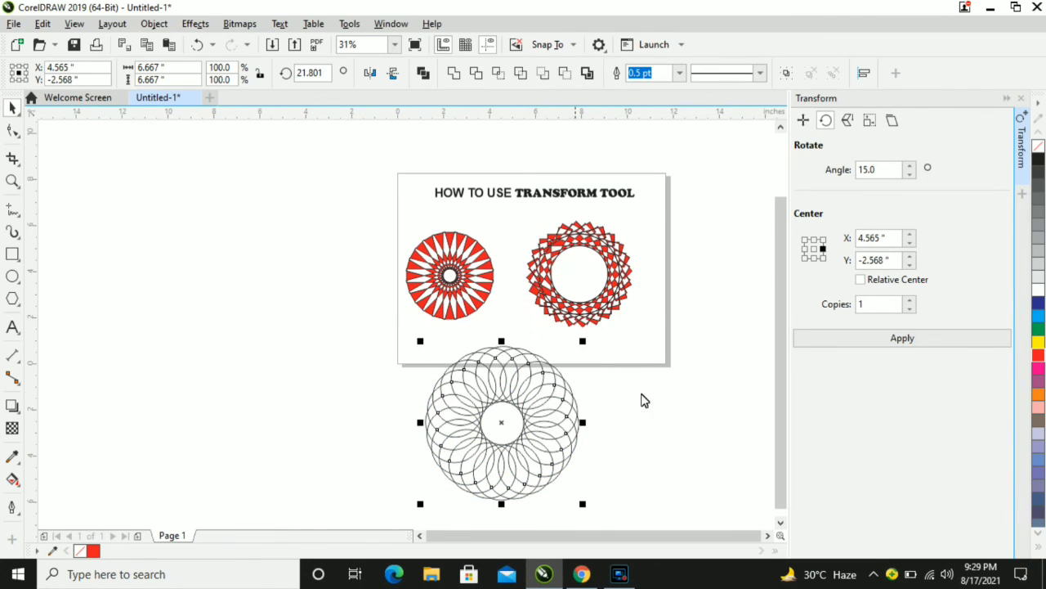
left_click(1036, 358)
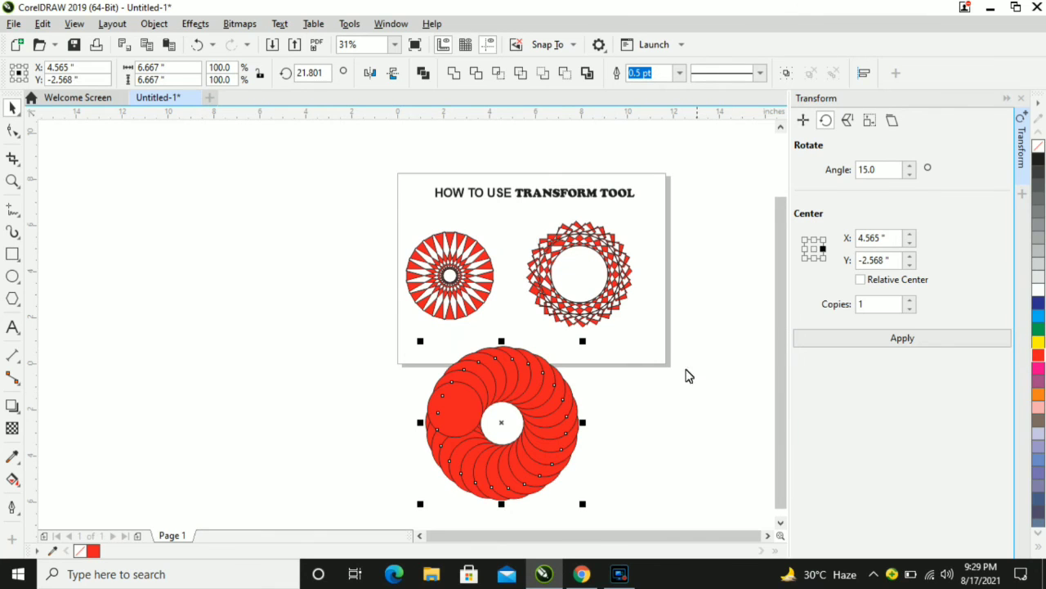
left_click(363, 377)
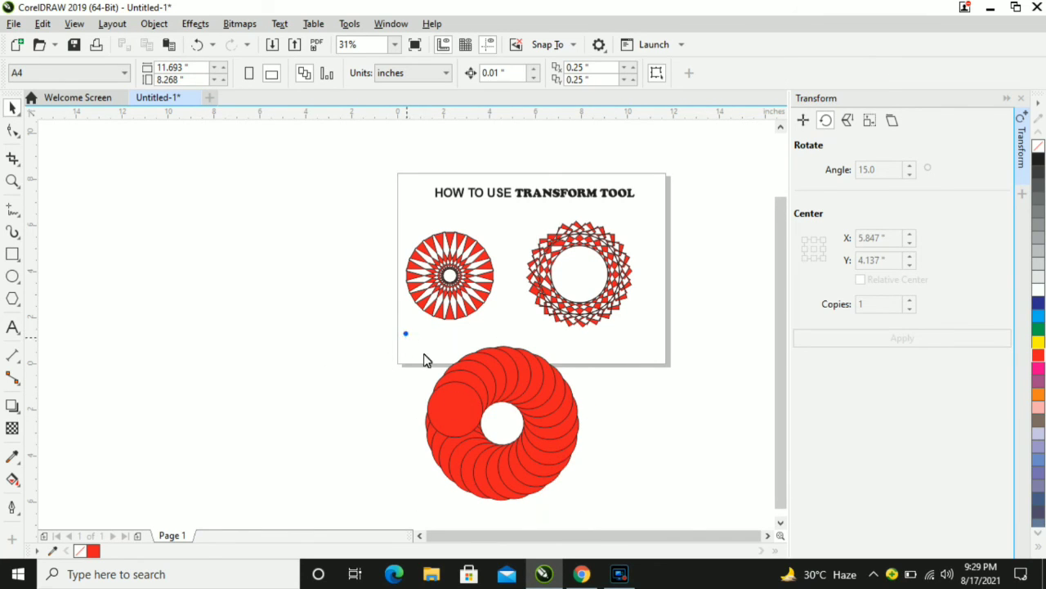
Step: Combine all the overlapping red circles of the ring into one object and close the Transform docker
left_click_drag(406, 334, 564, 491)
scroll(508, 471, "up", 2)
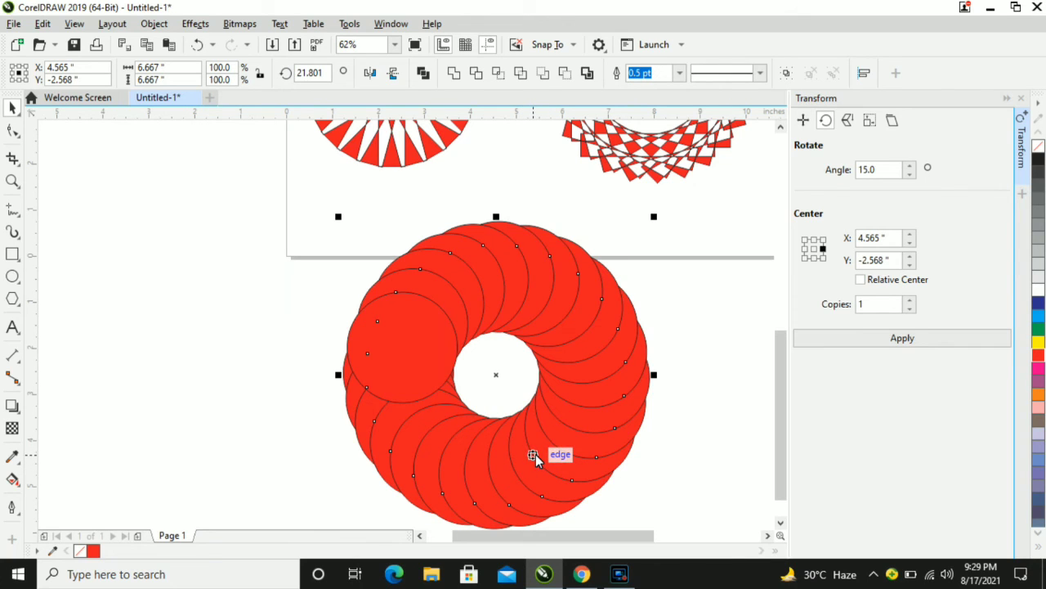
key("ctrl+l")
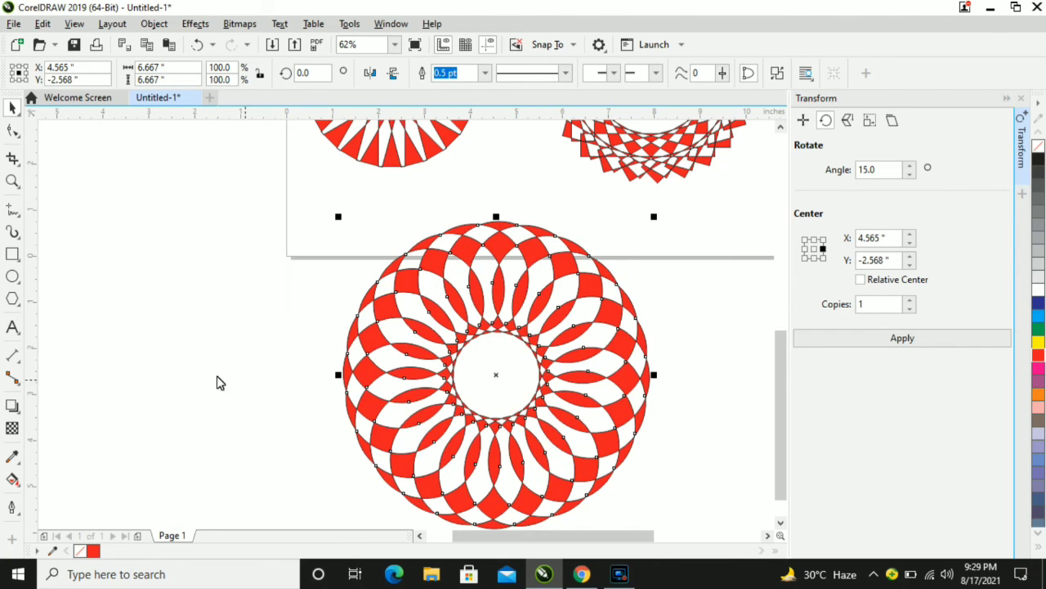
left_click(244, 393)
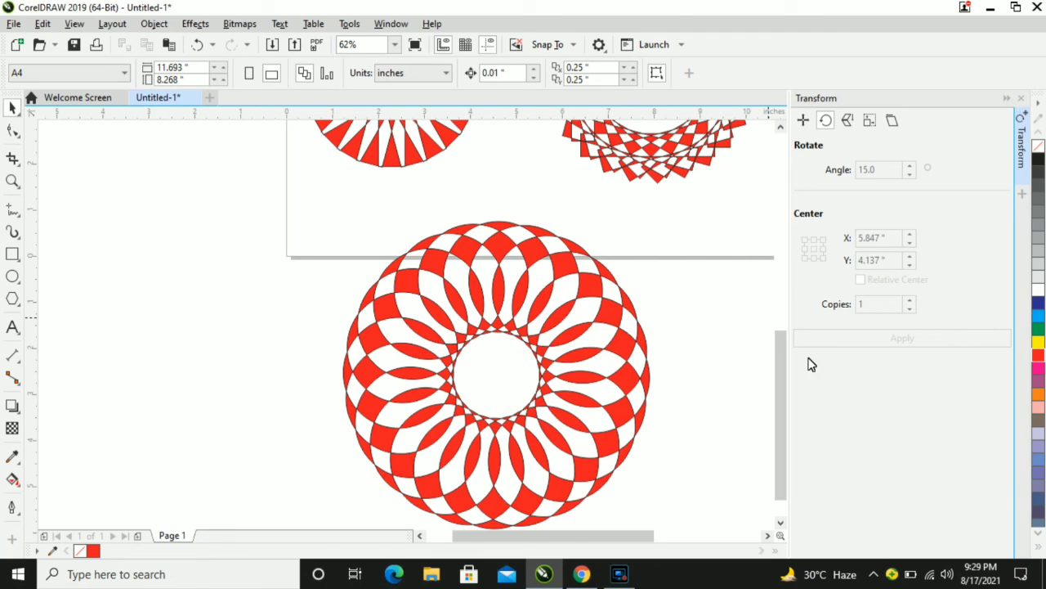
left_click_drag(778, 363, 769, 381)
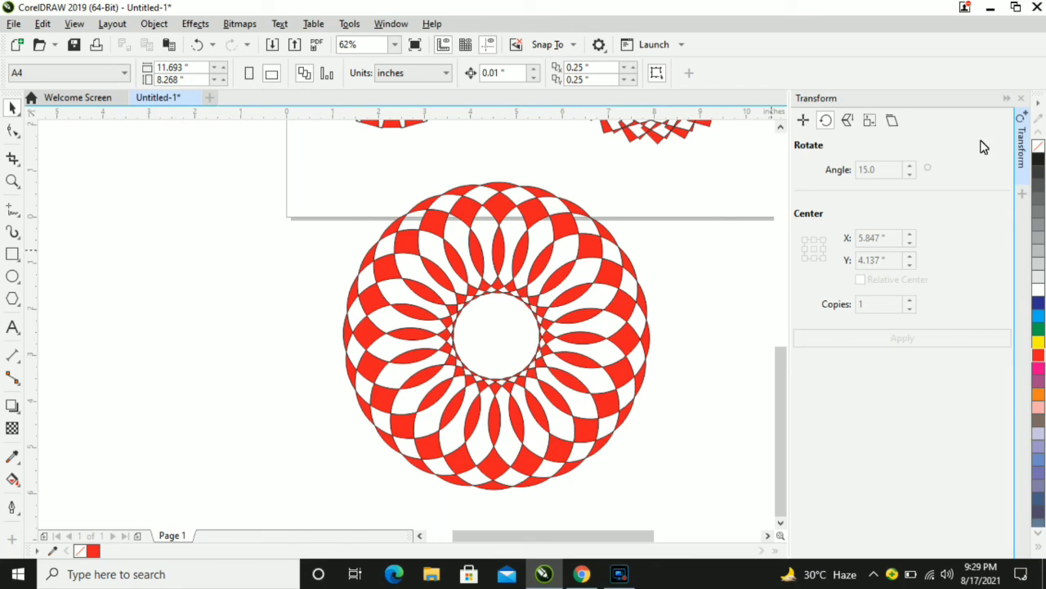
left_click(1023, 98)
Step: Scale the circle pattern down to about 4.6 inches across and move it left of the page at about X -2.4, Y 3.7 inches
scroll(748, 285, "down", 2)
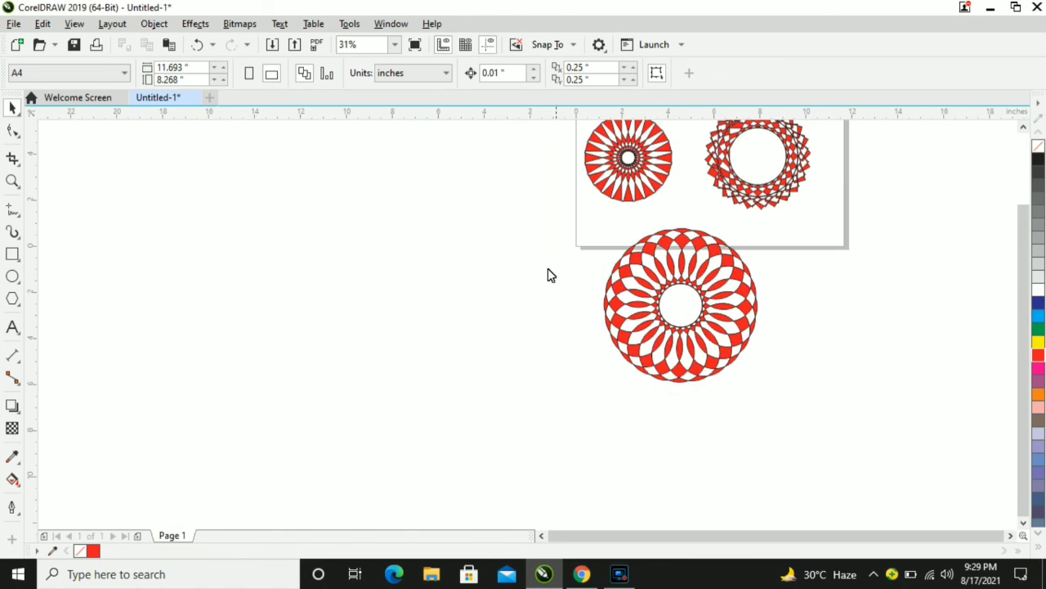
left_click_drag(570, 239, 782, 409)
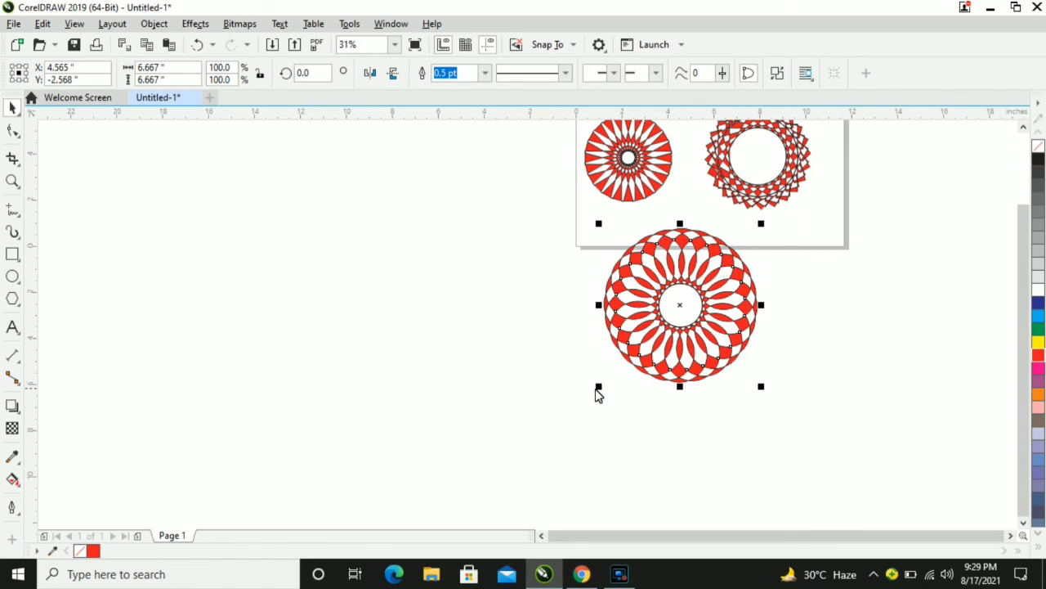
left_click_drag(597, 388, 652, 335)
left_click_drag(708, 273, 529, 156)
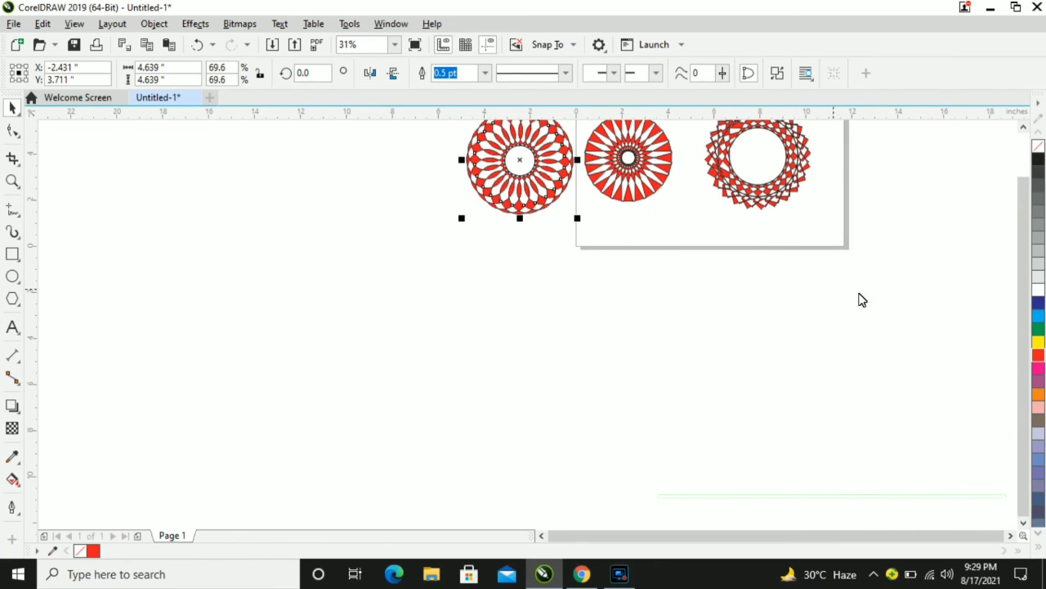
left_click(1023, 129)
left_click(12, 181)
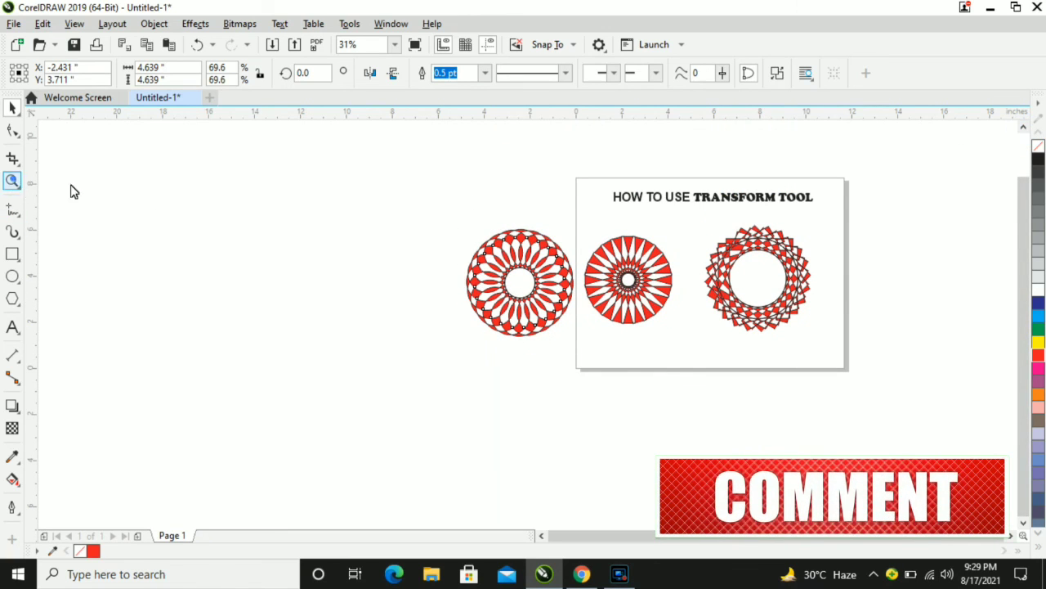
left_click_drag(385, 148, 861, 386)
left_click(10, 112)
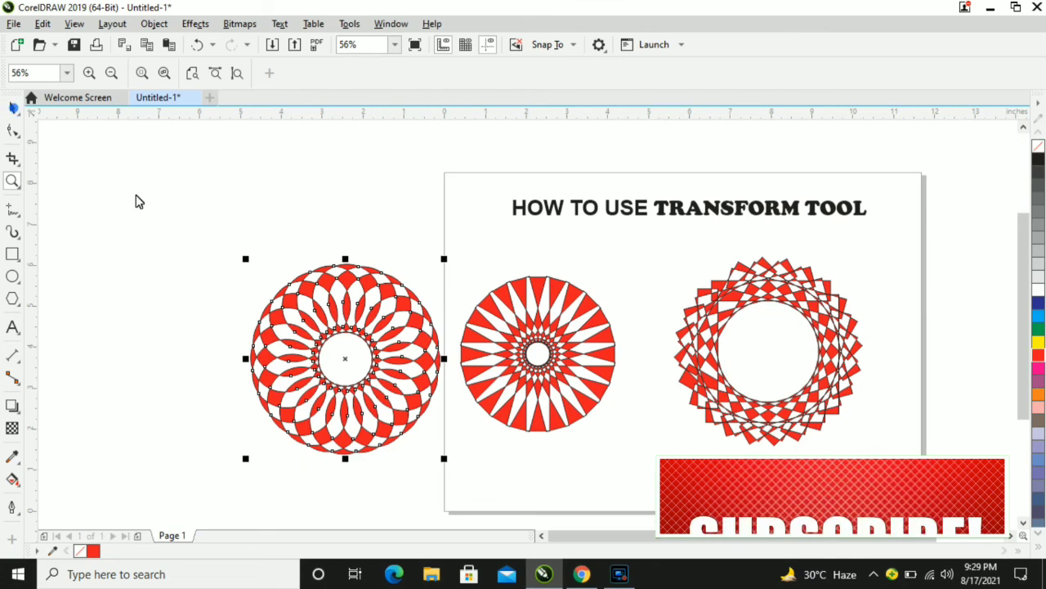
left_click(191, 232)
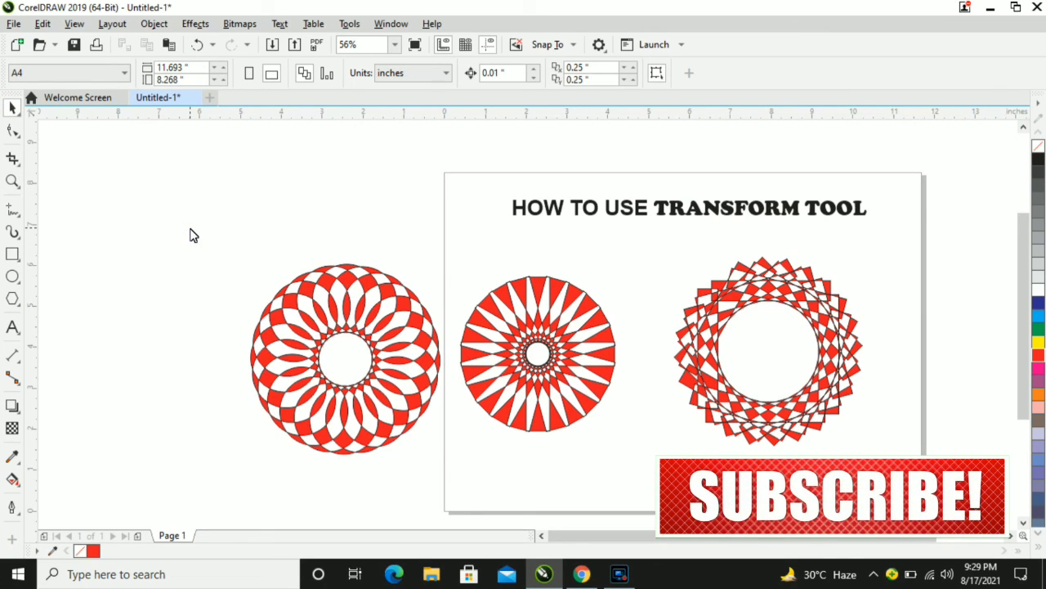
Step: Start a new line of artistic text above the circle pattern, at about X -2.0, Y 7.7 inches
left_click(13, 327)
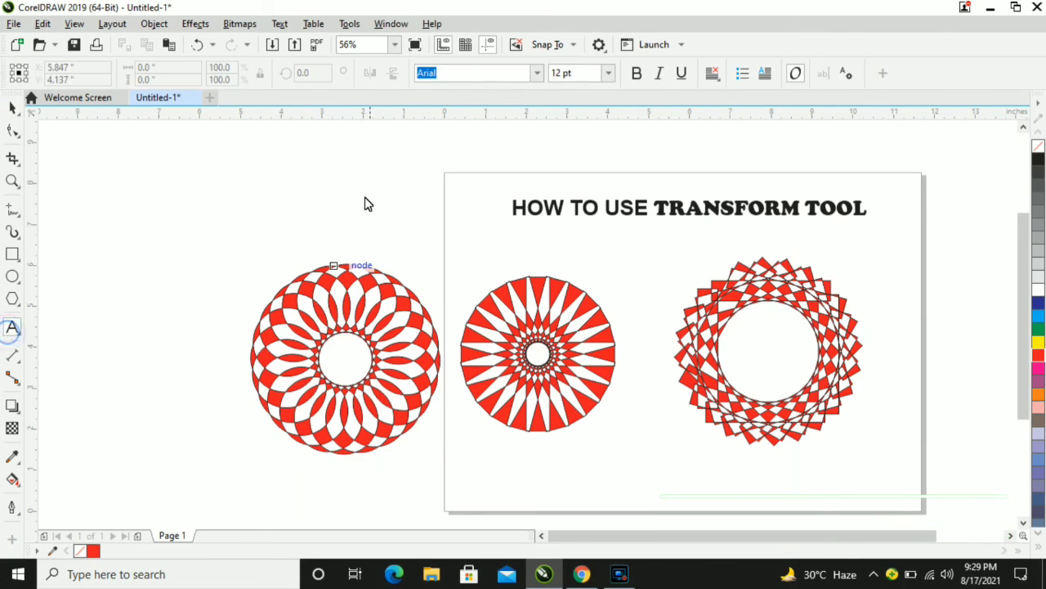
left_click(364, 194)
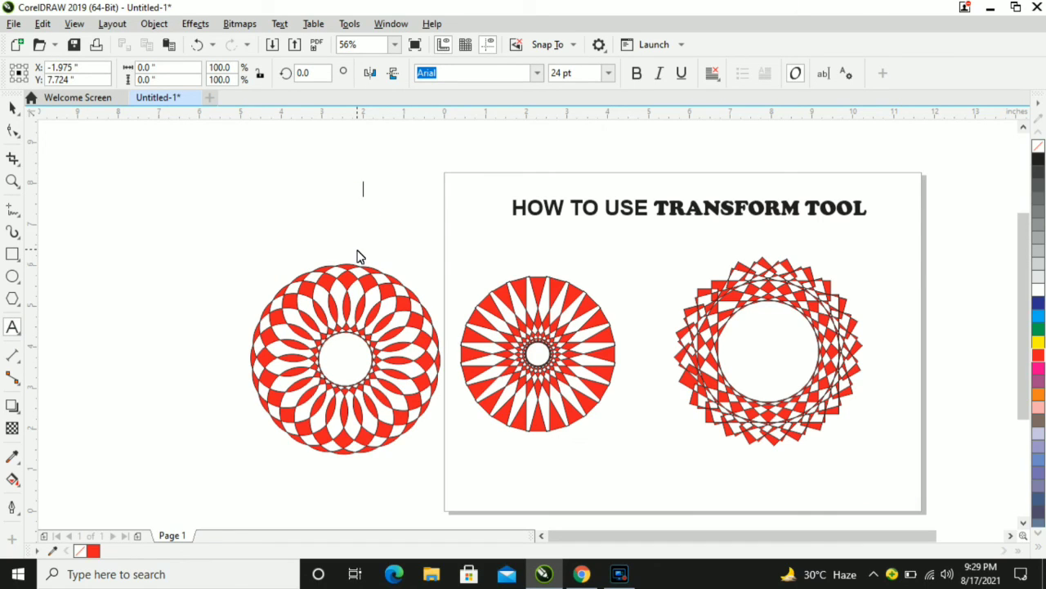